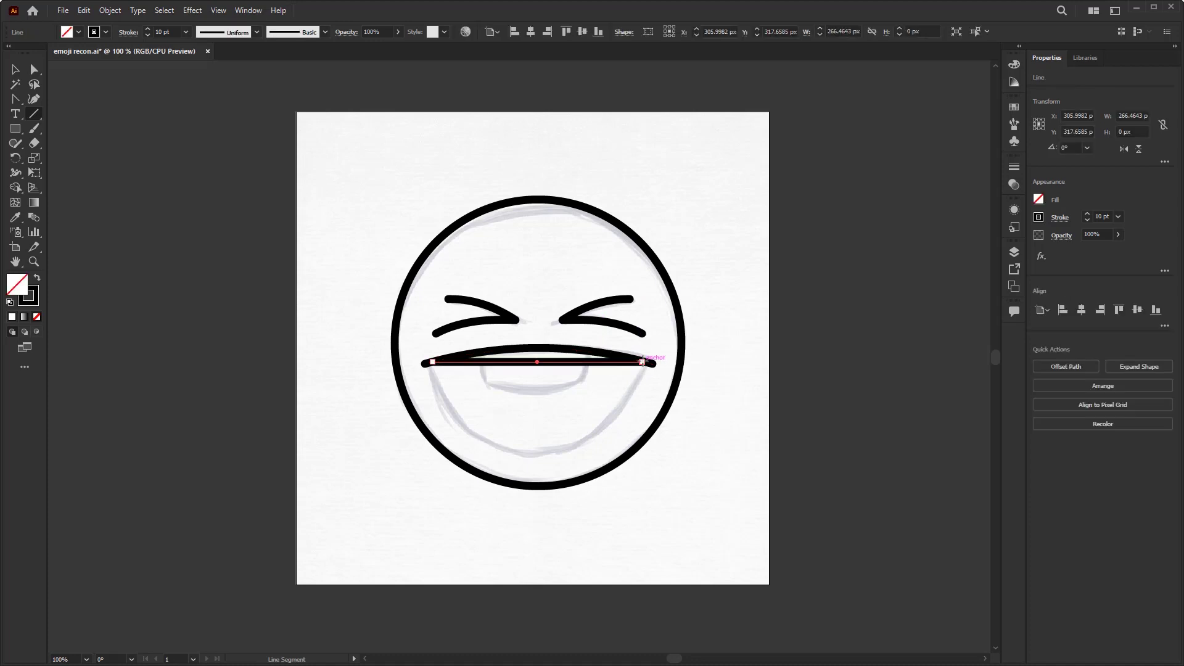
Step: Bend the straight mouth line downward and spread both handles to form a rounded lower lip about 266 px wide and 114 px high
drag(16, 99, 86, 144)
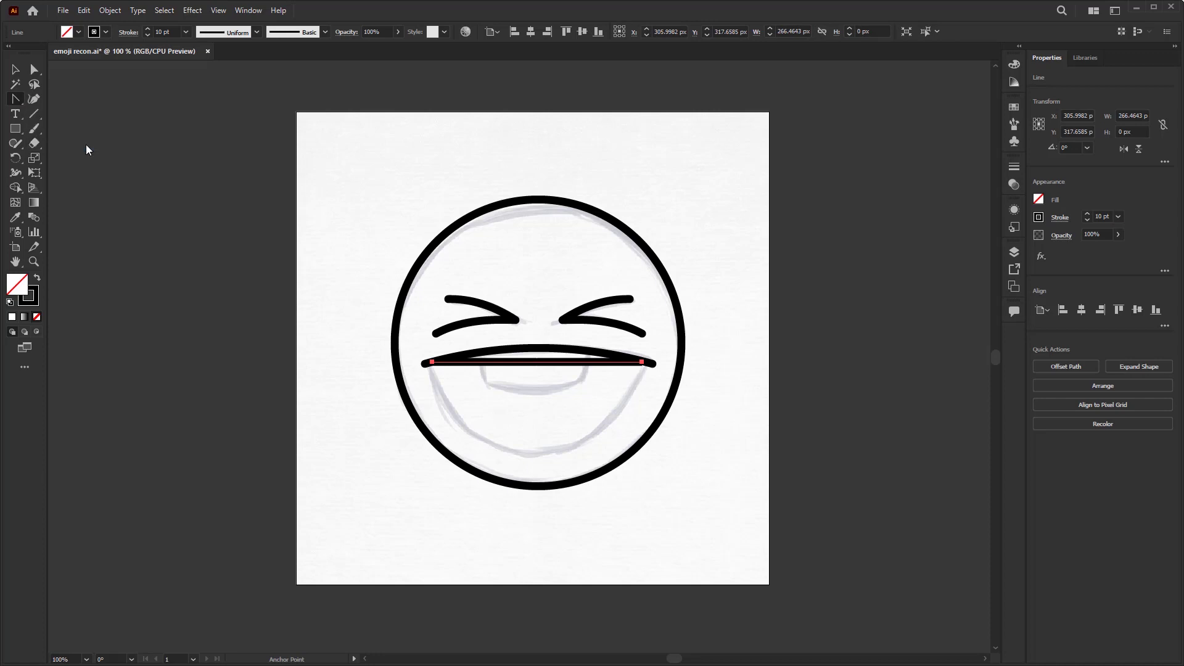
drag(541, 364, 538, 456)
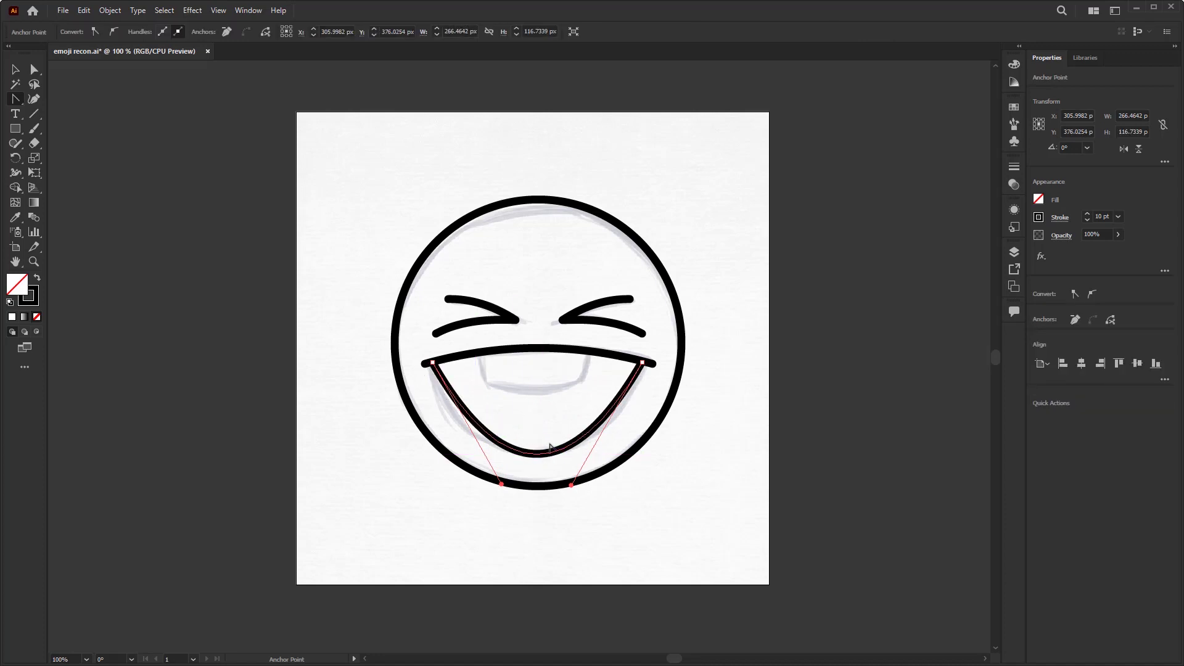
right_click(36, 72)
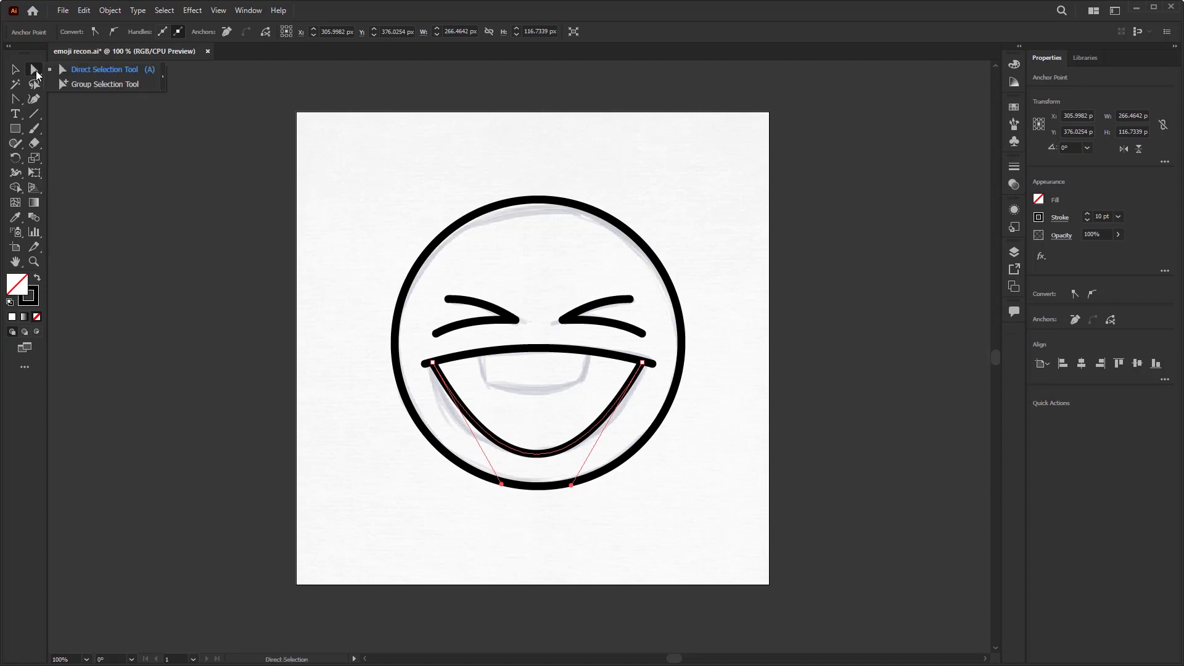
click(79, 72)
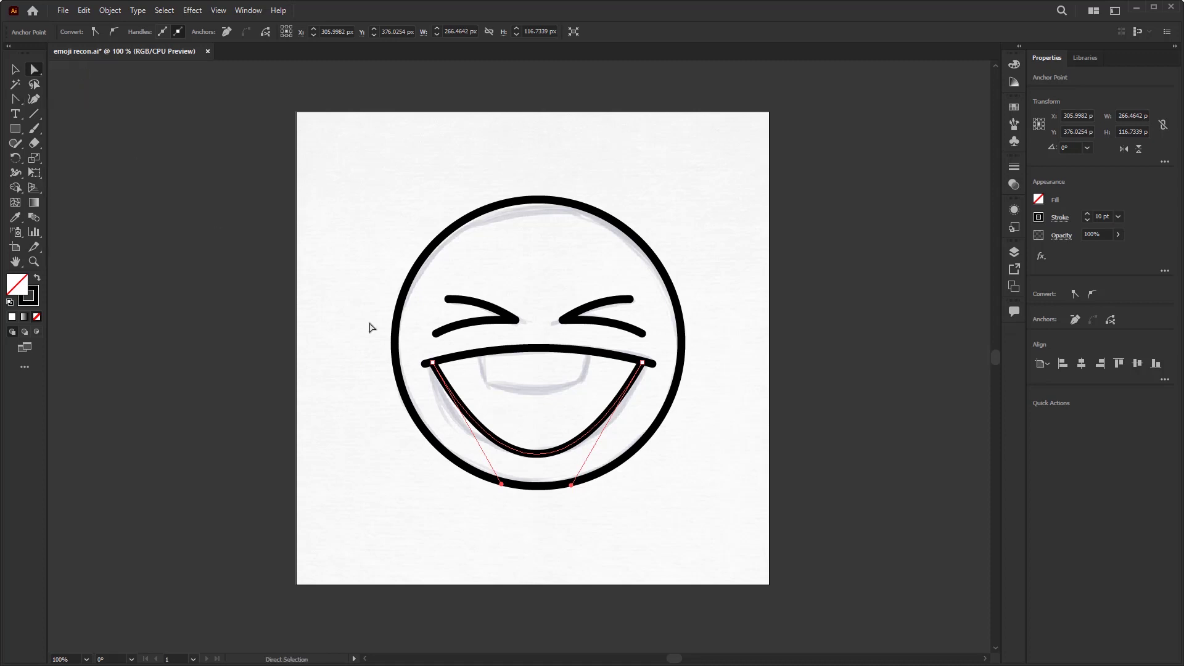
drag(503, 486, 453, 478)
drag(571, 486, 620, 487)
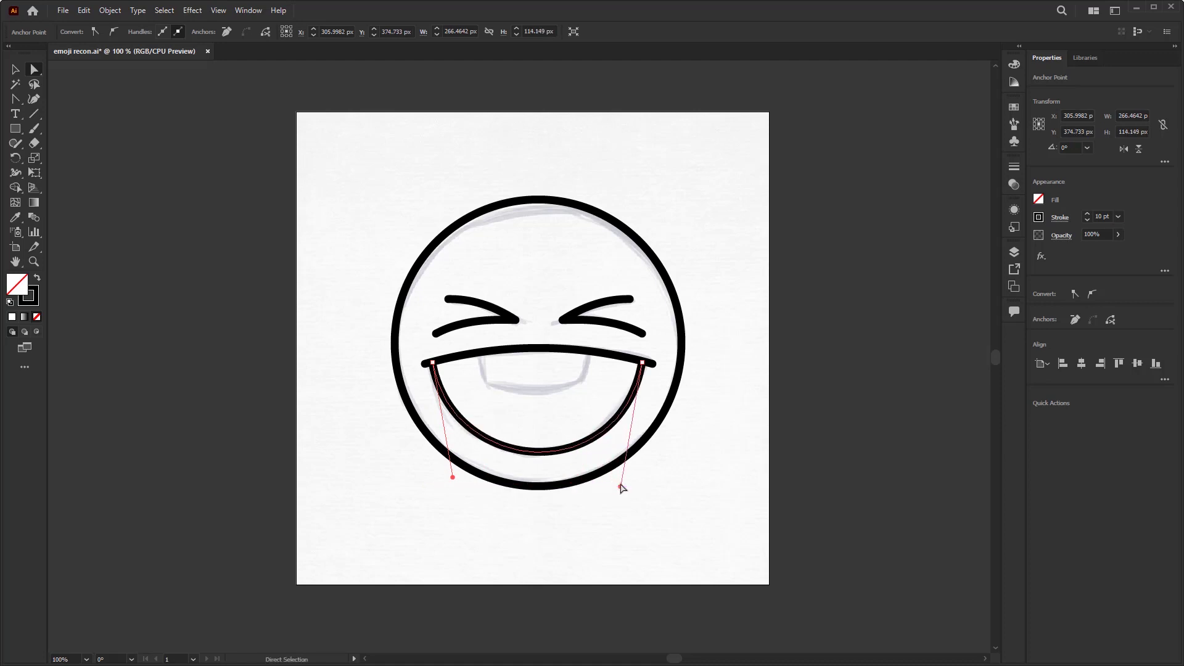
click(583, 546)
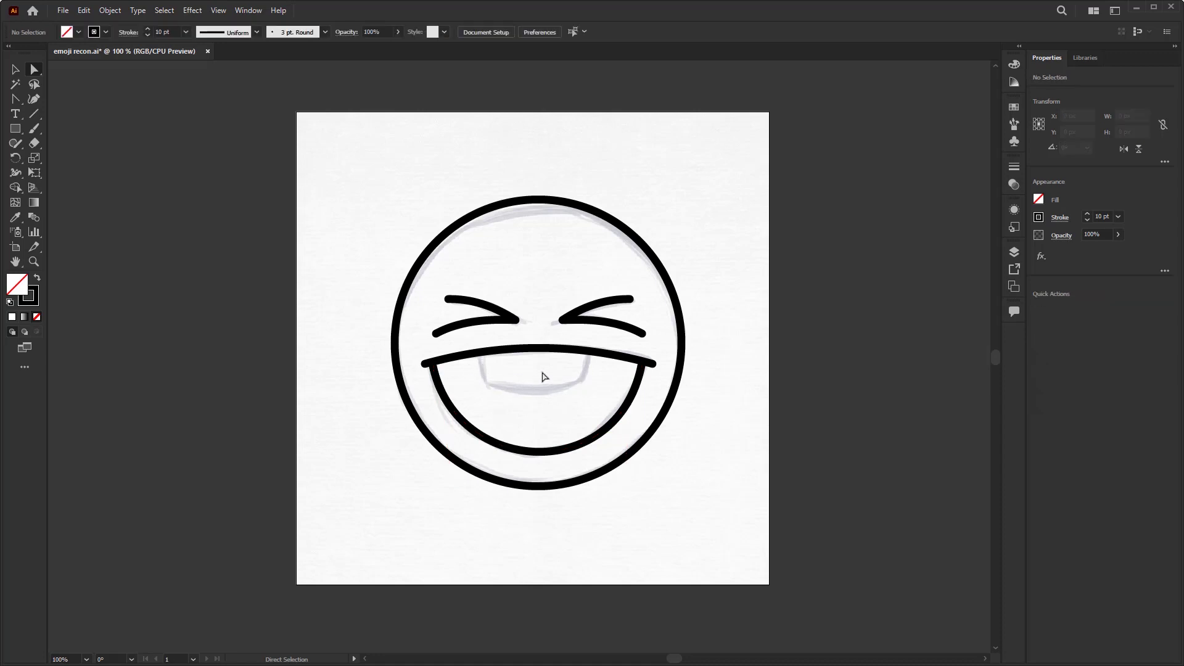
Step: Draw a closed four-sided teeth outline about 137 px wide with the Pen tool, hanging from the upper lip over the sketch
click(16, 99)
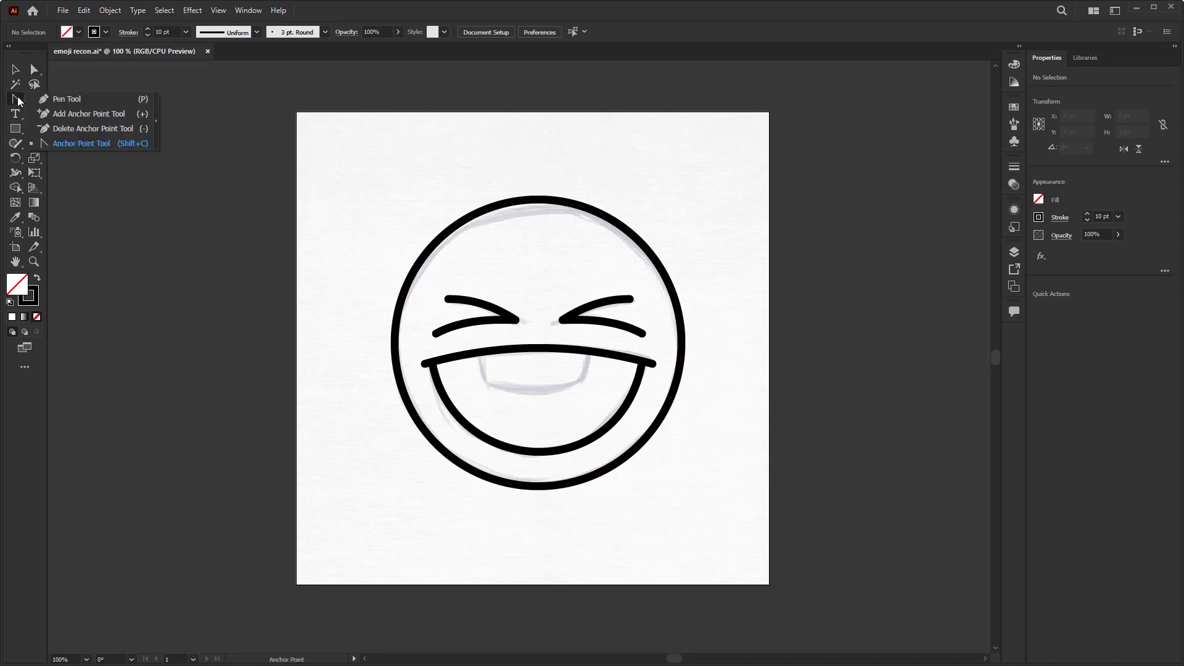
click(83, 99)
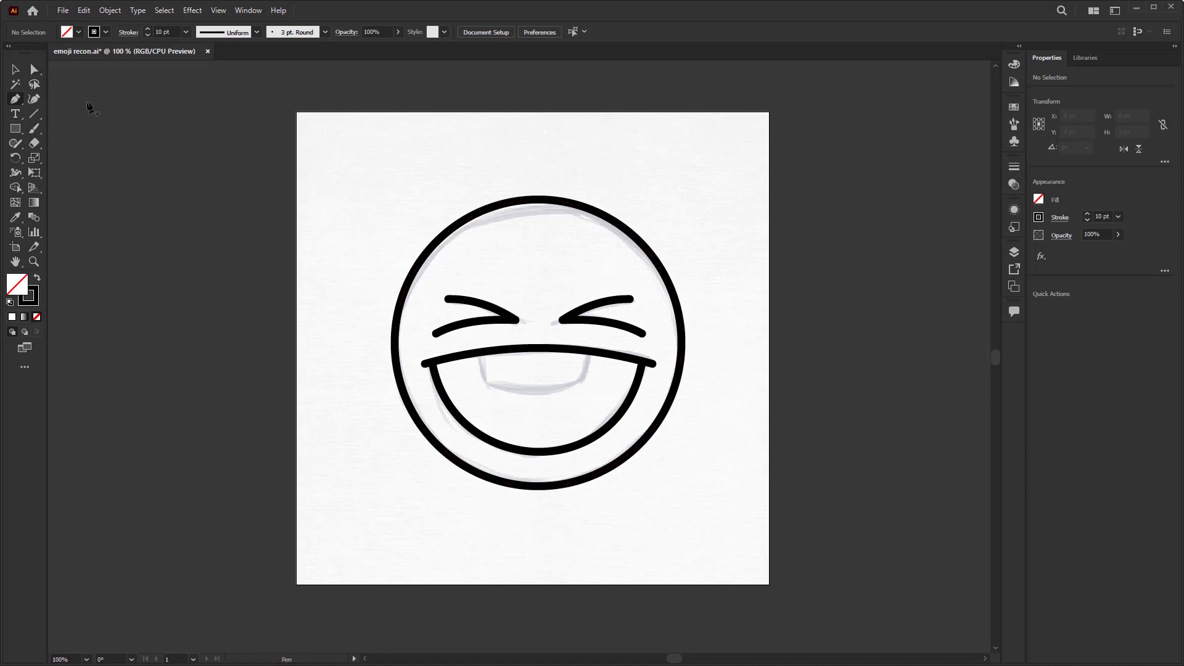
click(481, 352)
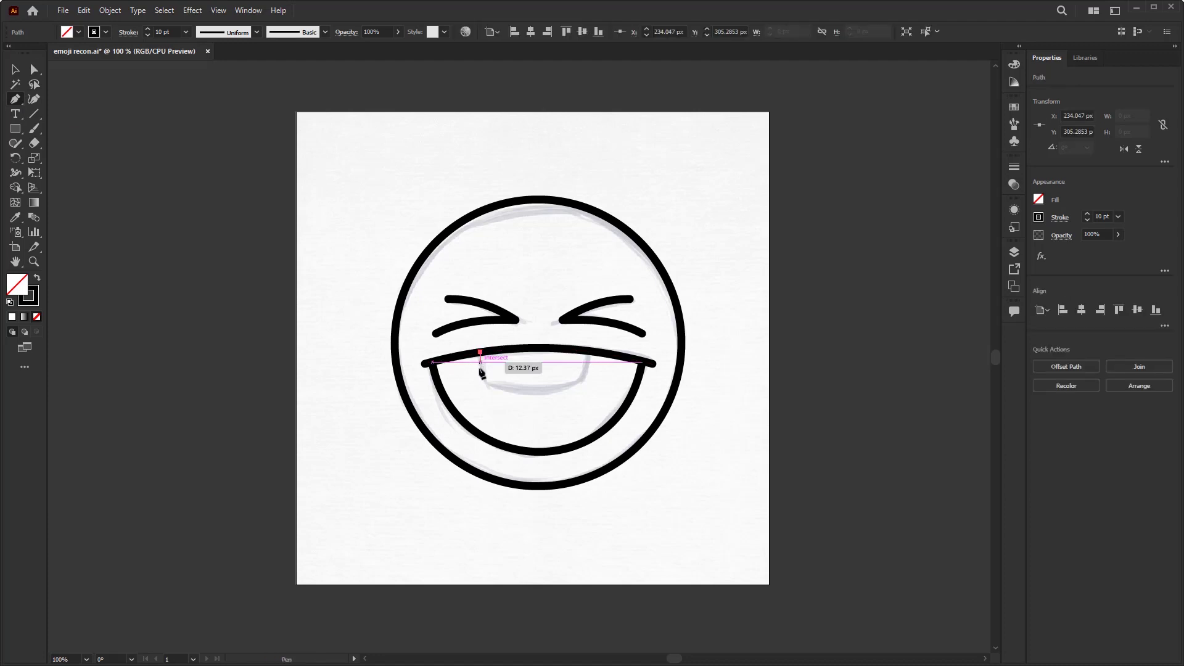
click(487, 385)
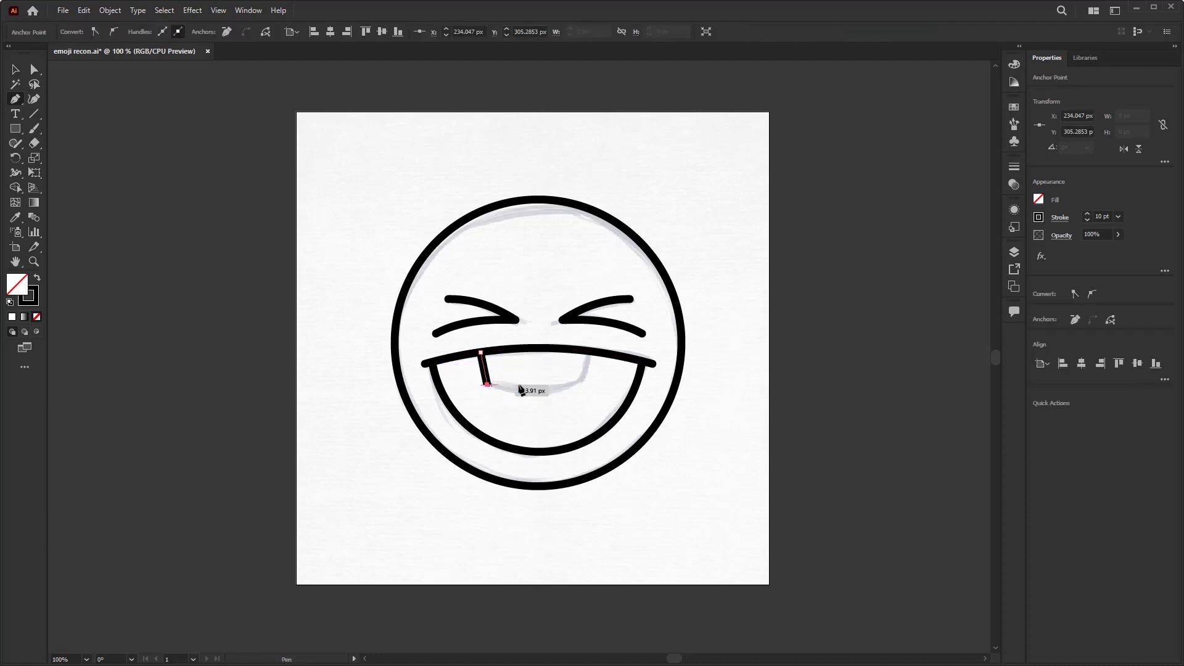
click(582, 384)
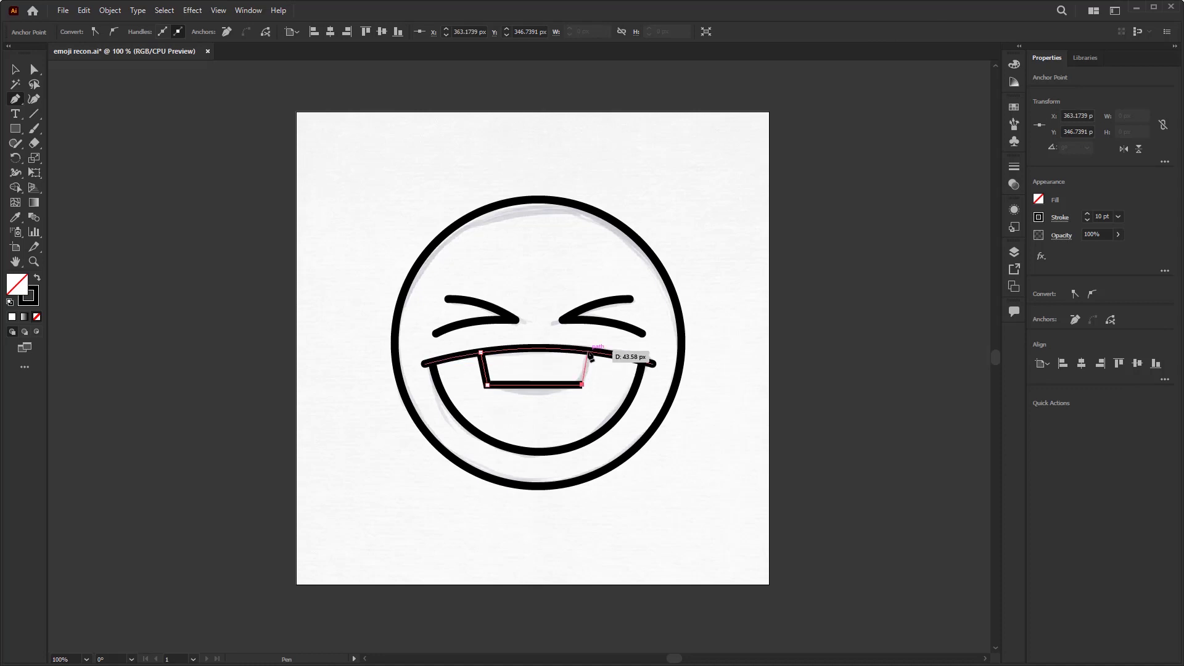
click(588, 350)
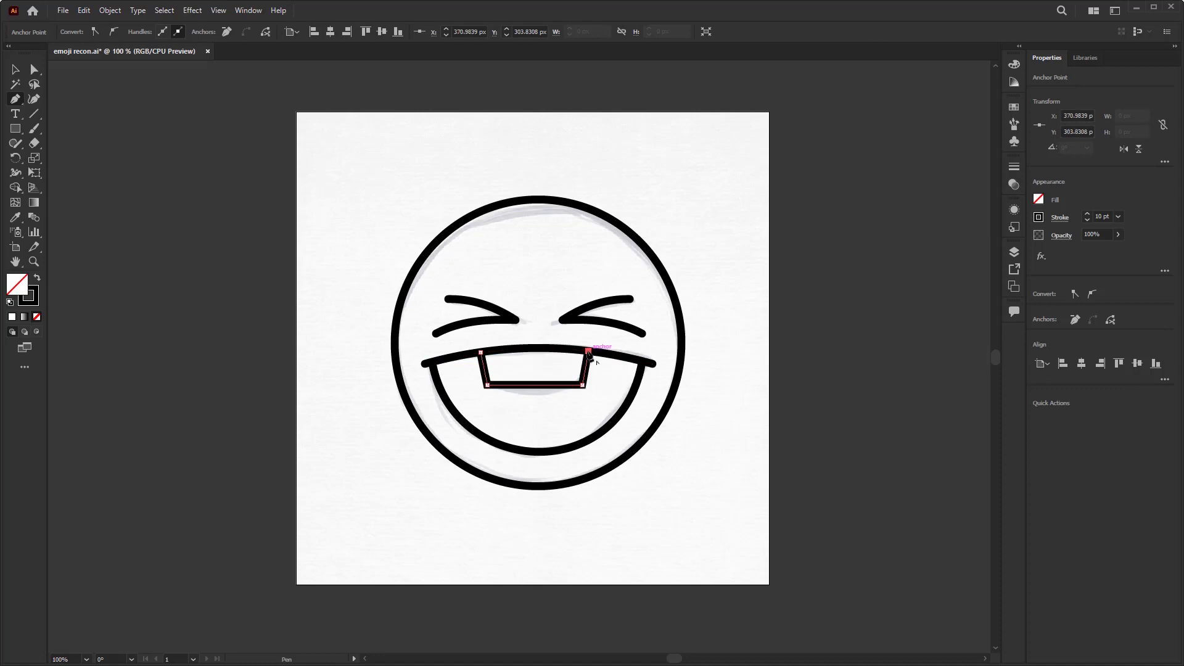
click(481, 352)
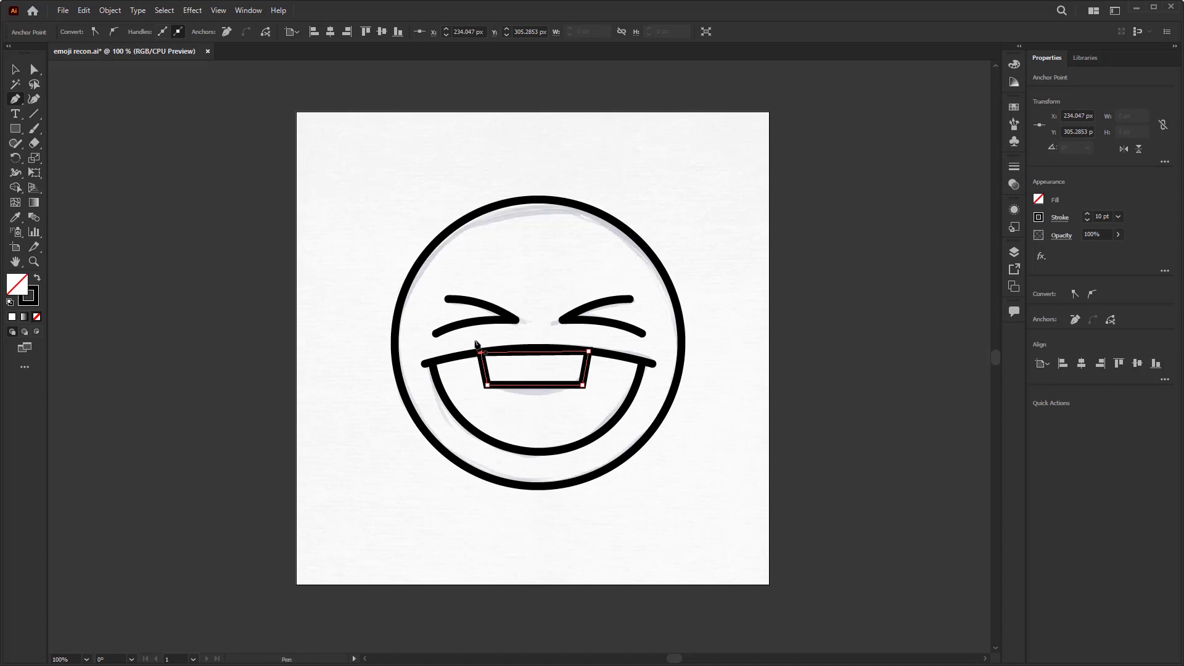
Step: Curve the teeth outline's lower edge downward and its upper edge upward along the lip with the Anchor Point tool, then deselect it
click(14, 102)
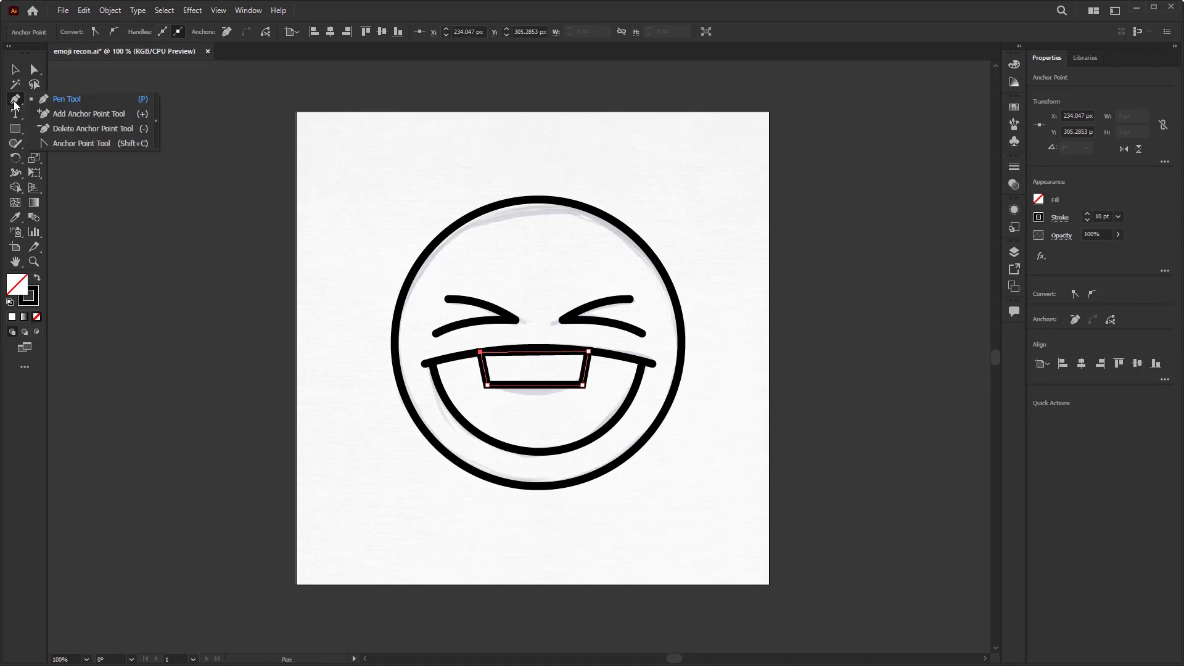
click(96, 143)
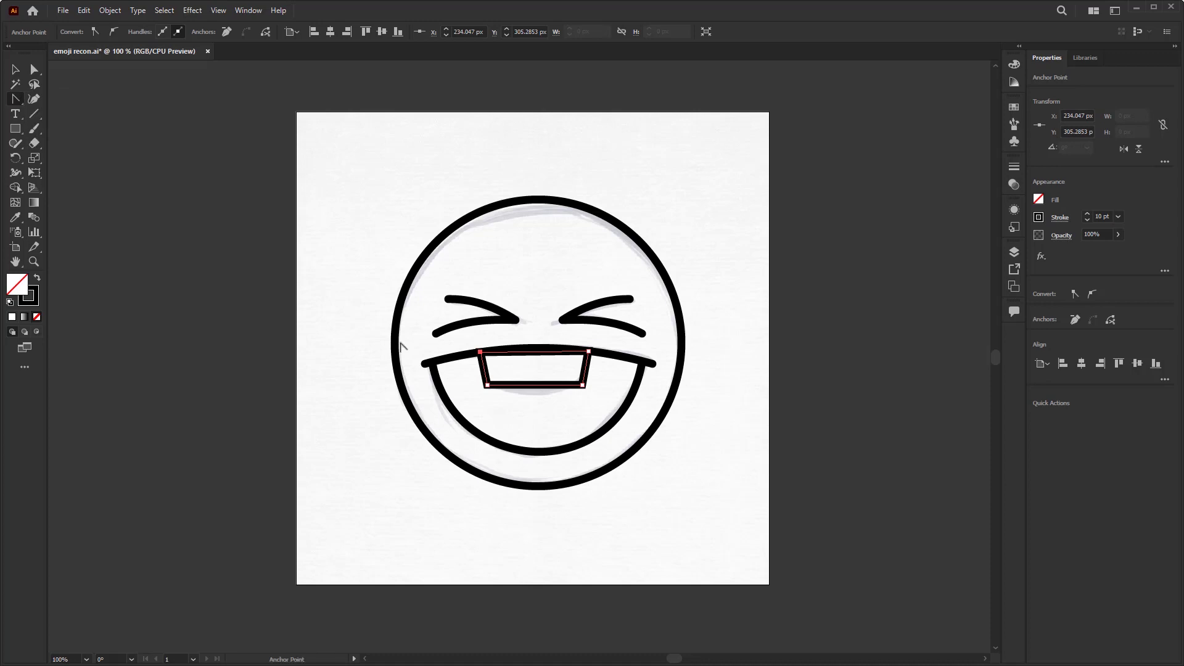
drag(534, 389, 536, 350)
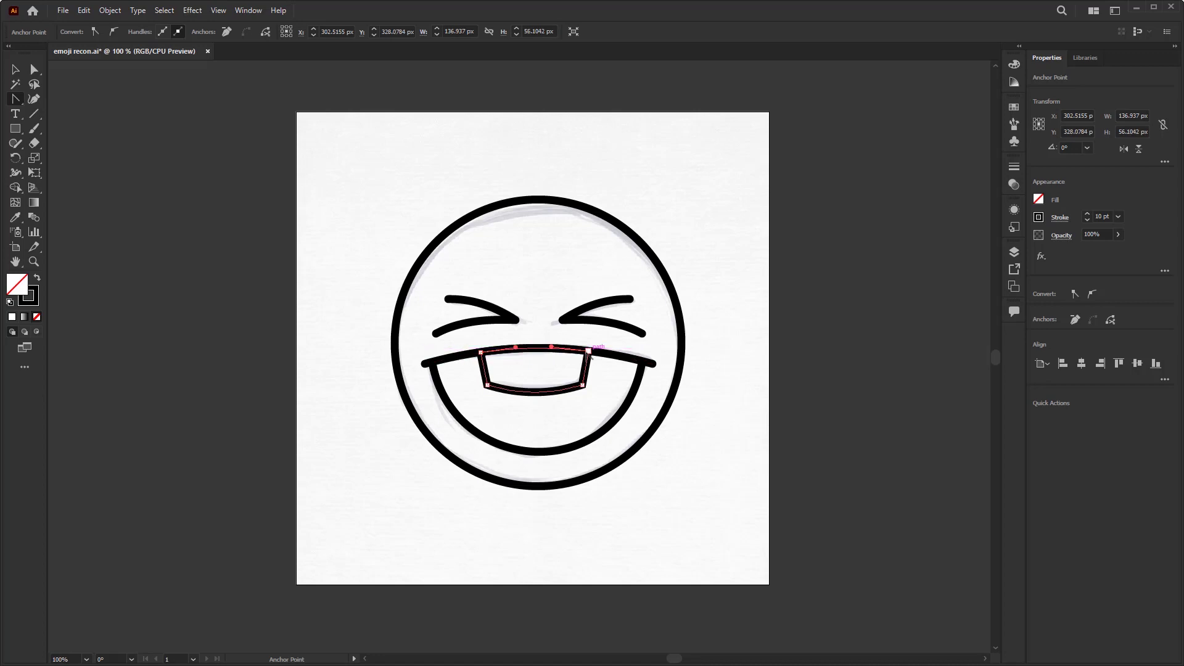
click(16, 71)
click(379, 465)
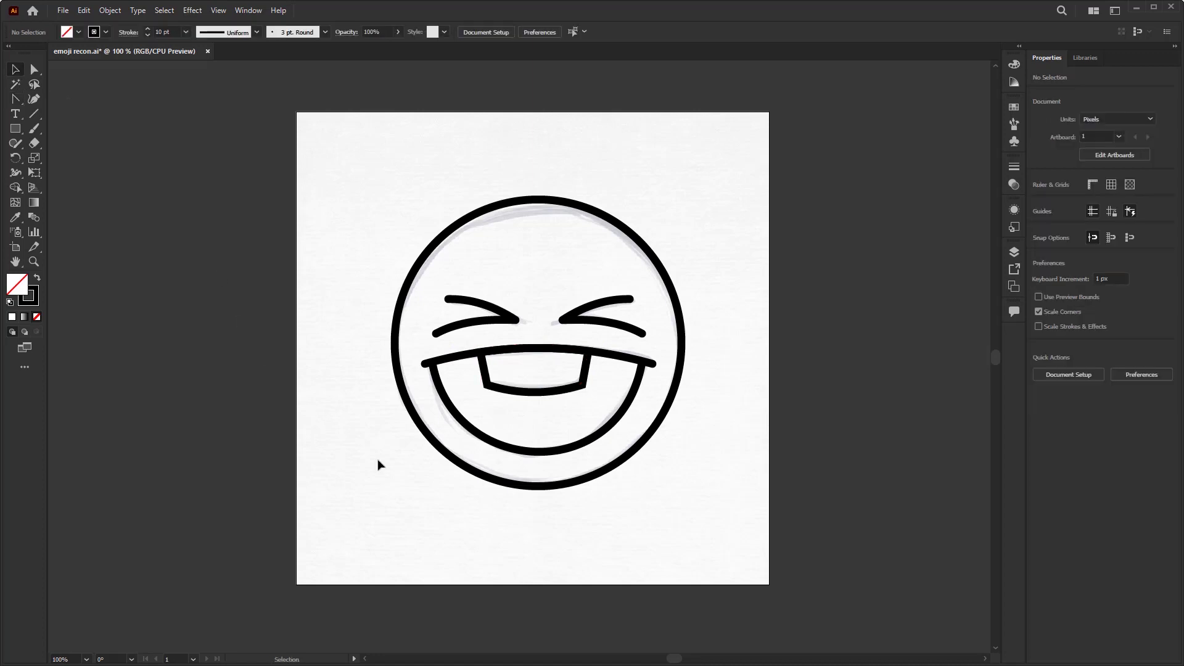
Step: Hide the sketch layer so that only the vector line art is shown
click(1014, 252)
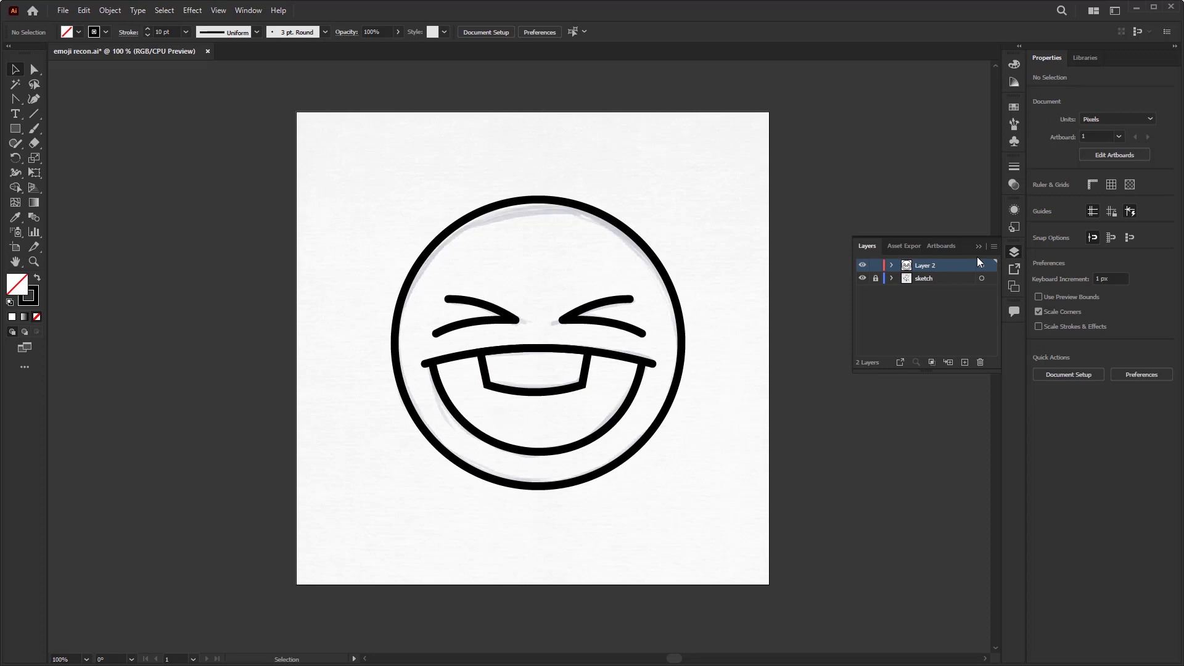
click(863, 279)
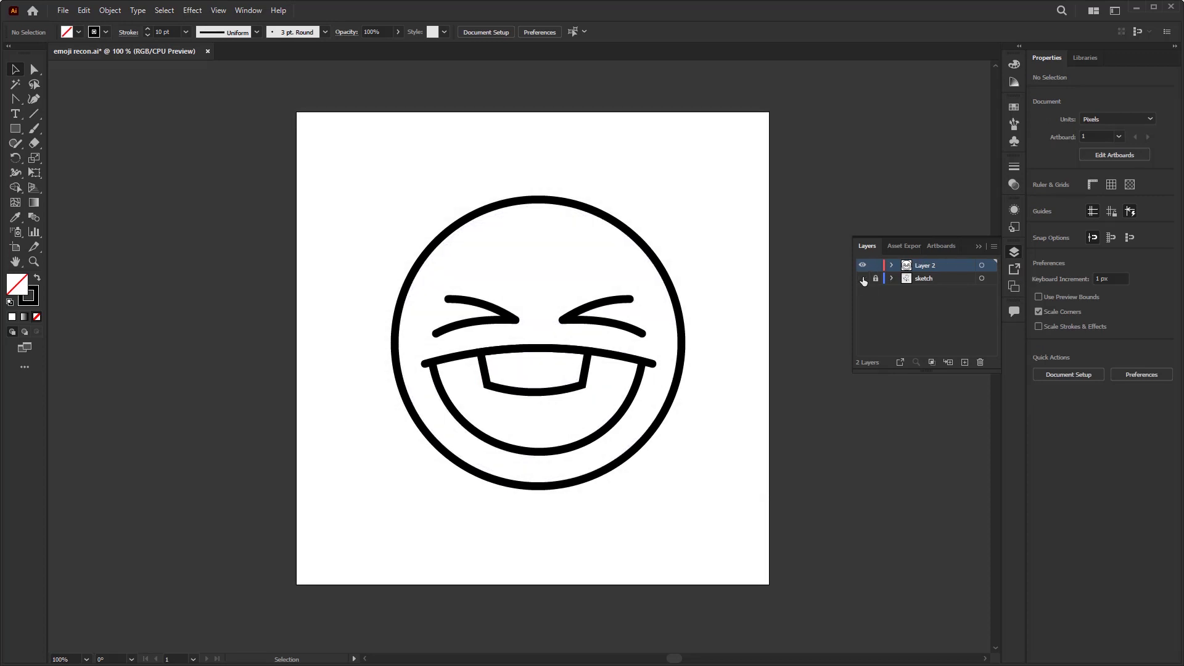
click(979, 246)
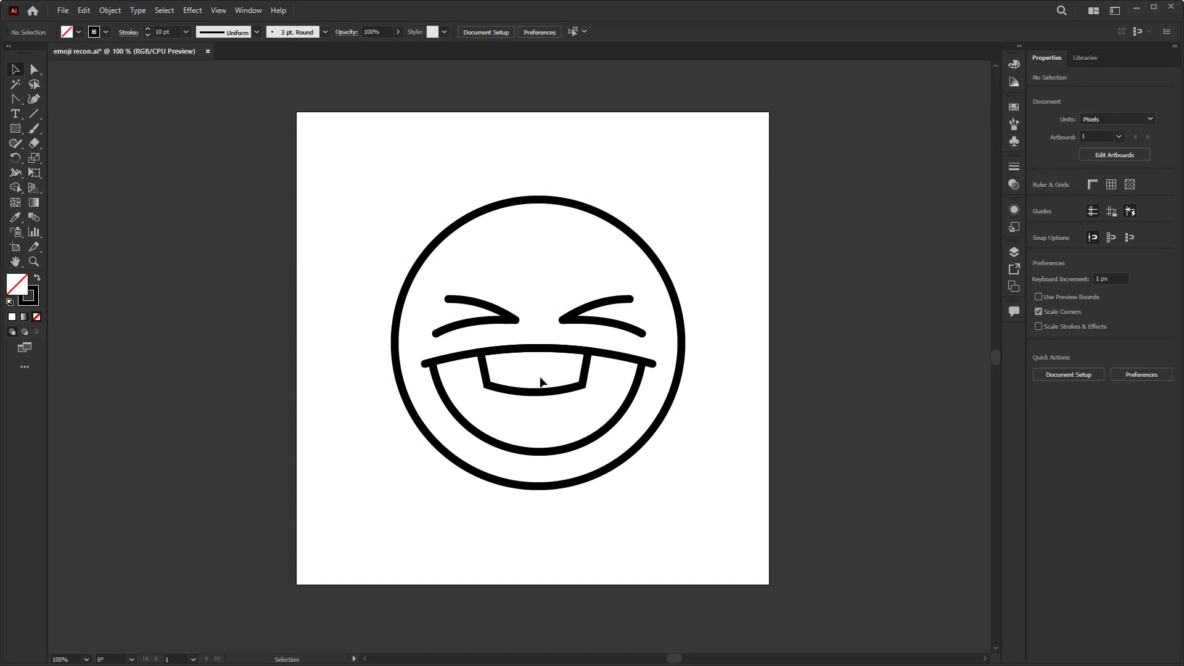
Step: Fill the lower mouth curve with black
click(525, 454)
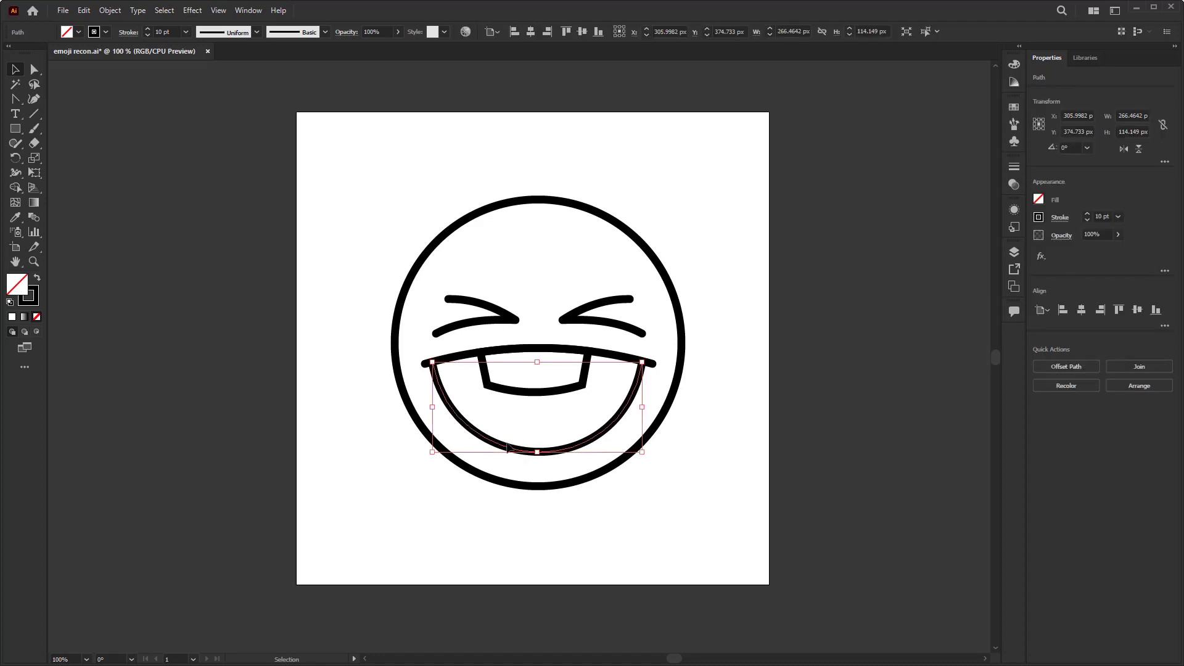
click(79, 32)
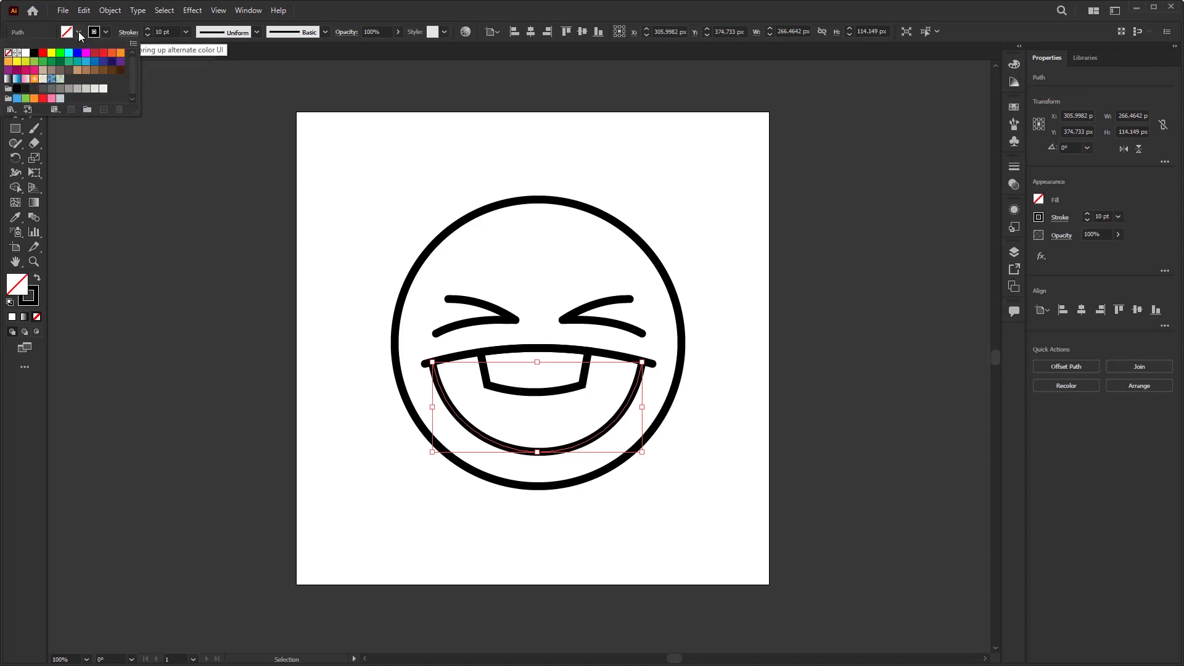
click(34, 53)
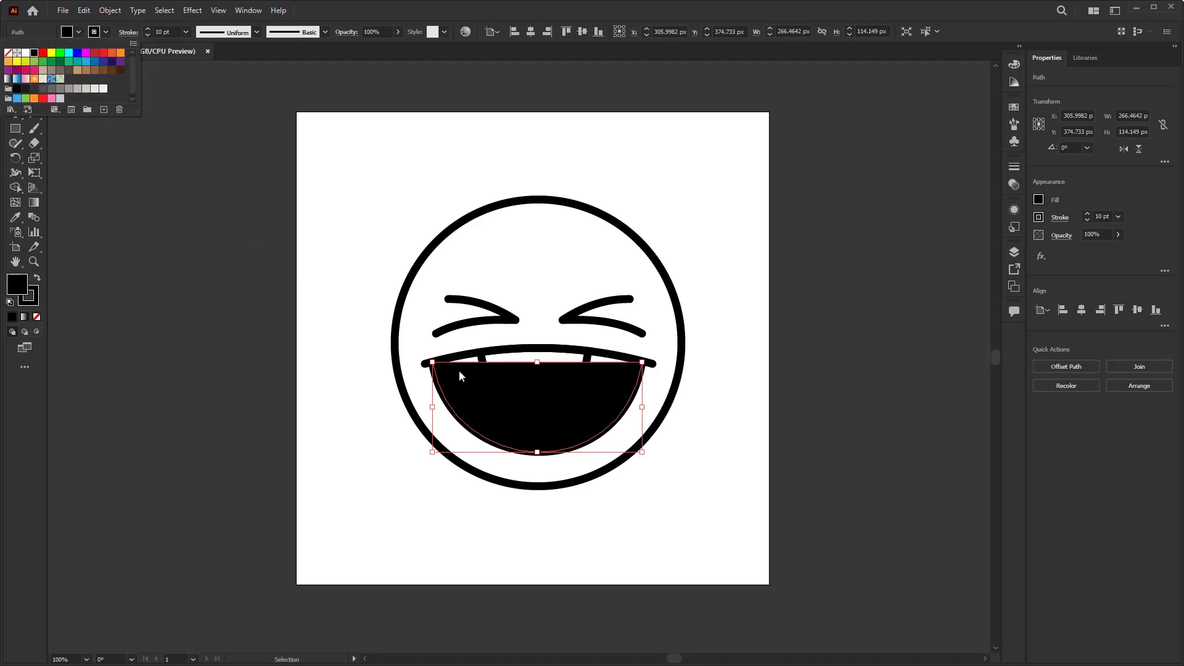
click(423, 402)
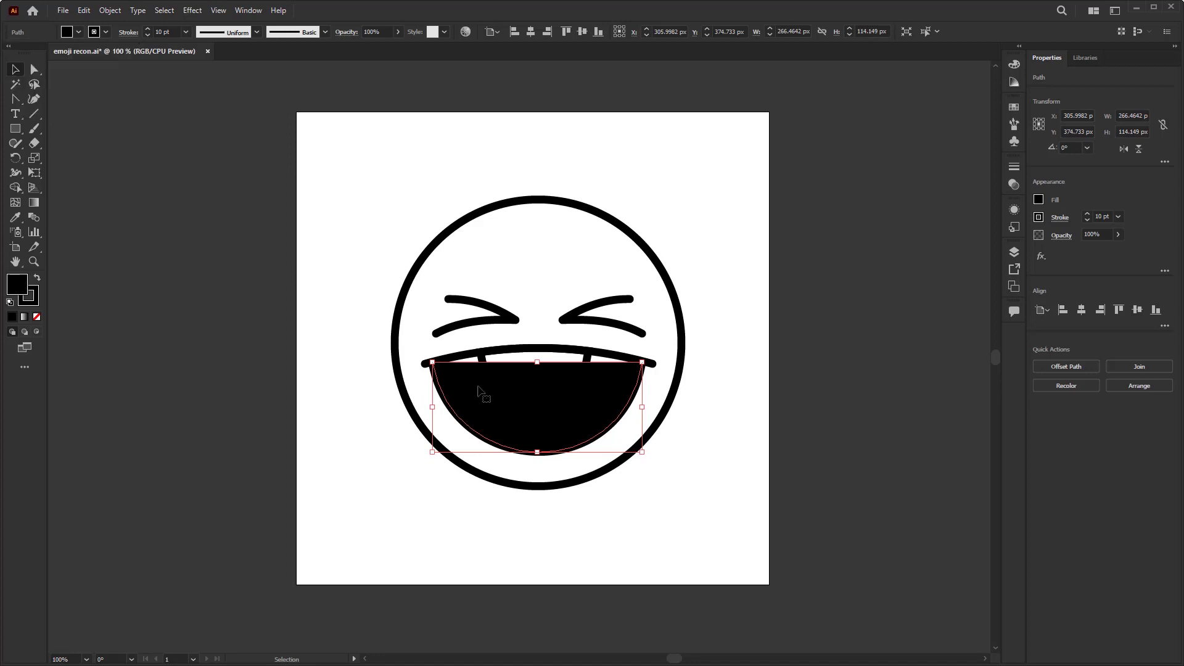
click(694, 433)
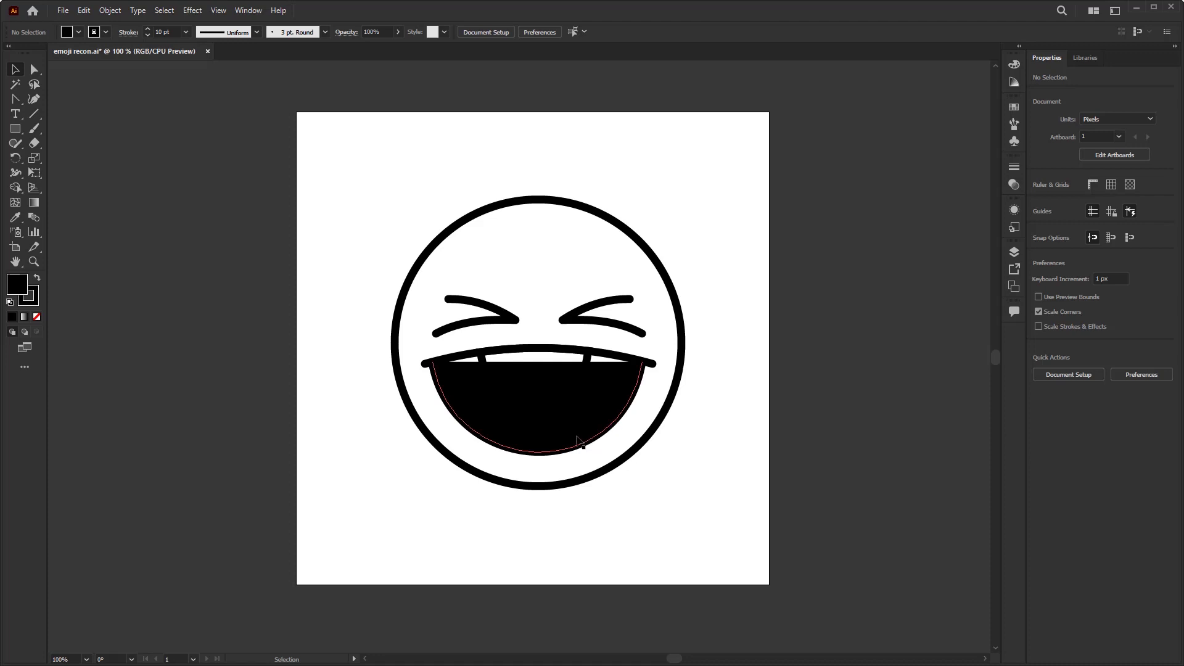
Step: Close the black mouth path between its two corners and bend the new top edge upward to follow the upper lip
click(627, 384)
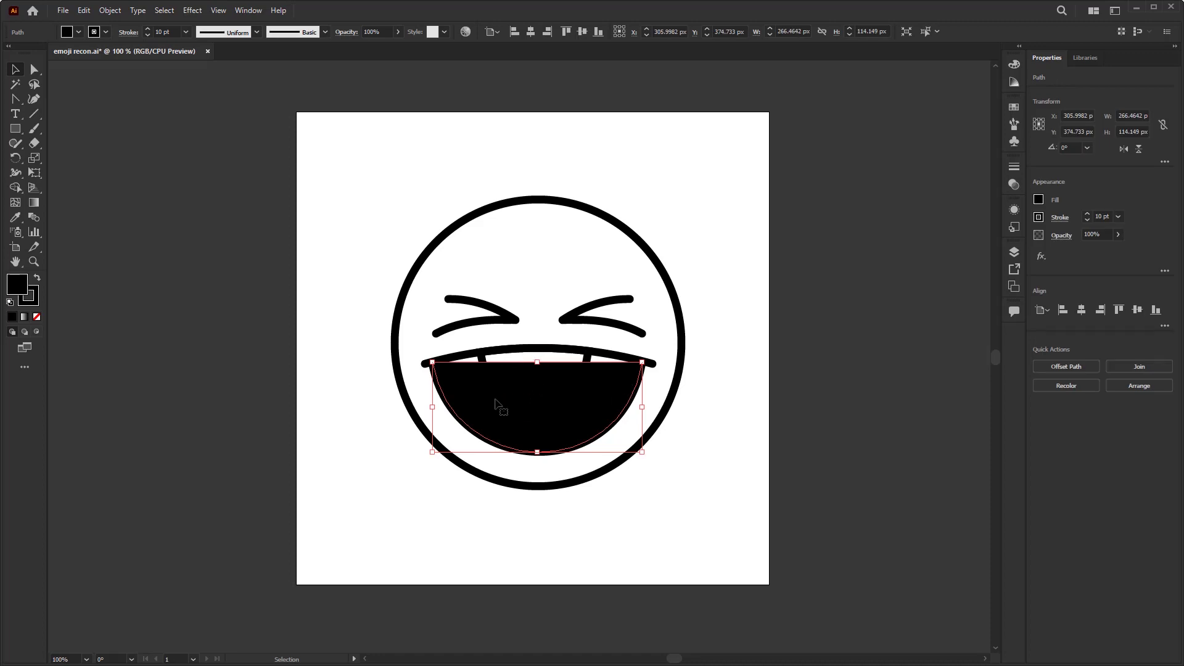
click(16, 100)
drag(16, 100, 52, 99)
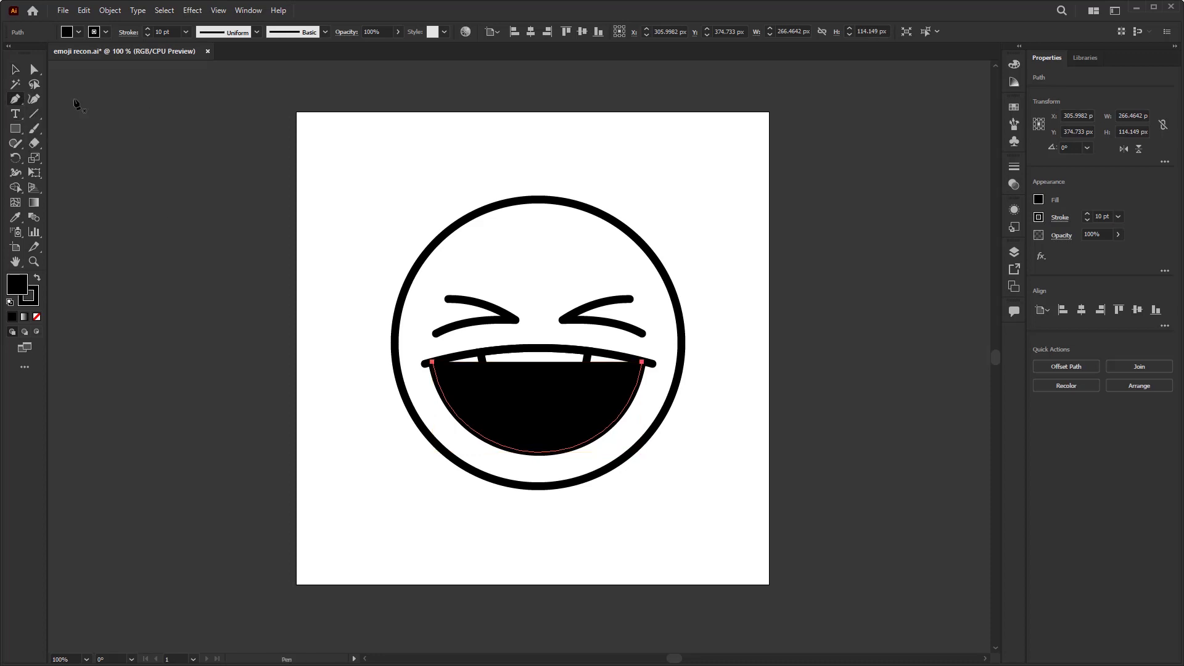
click(433, 364)
click(642, 363)
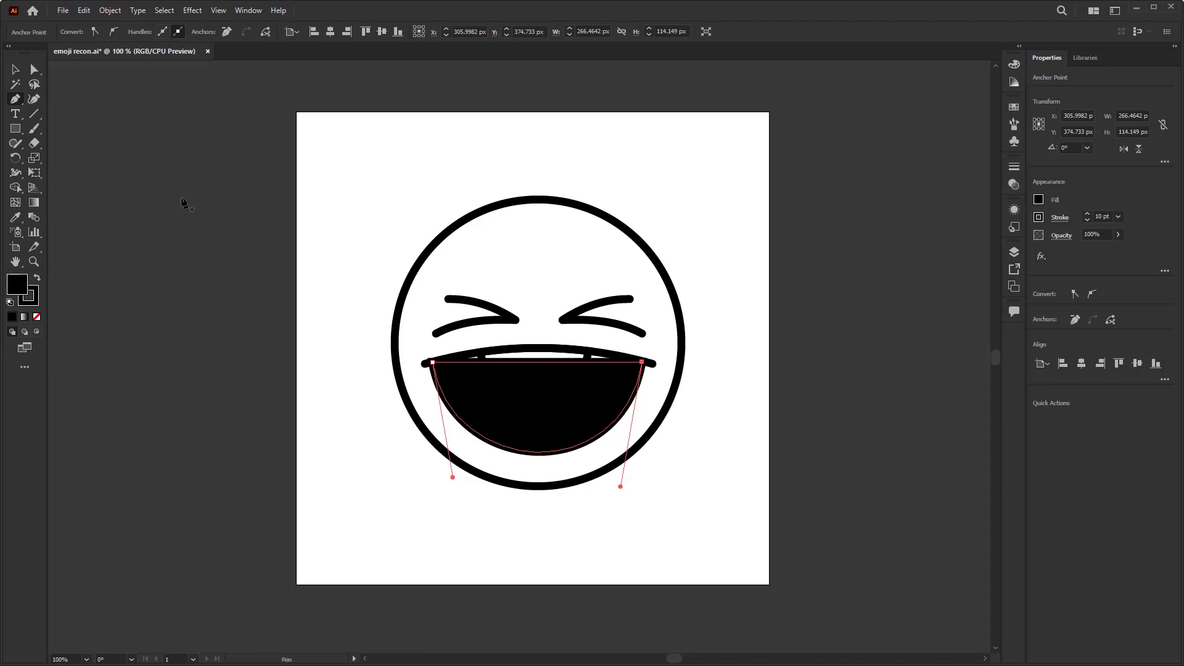
drag(17, 102, 91, 142)
drag(535, 363, 537, 352)
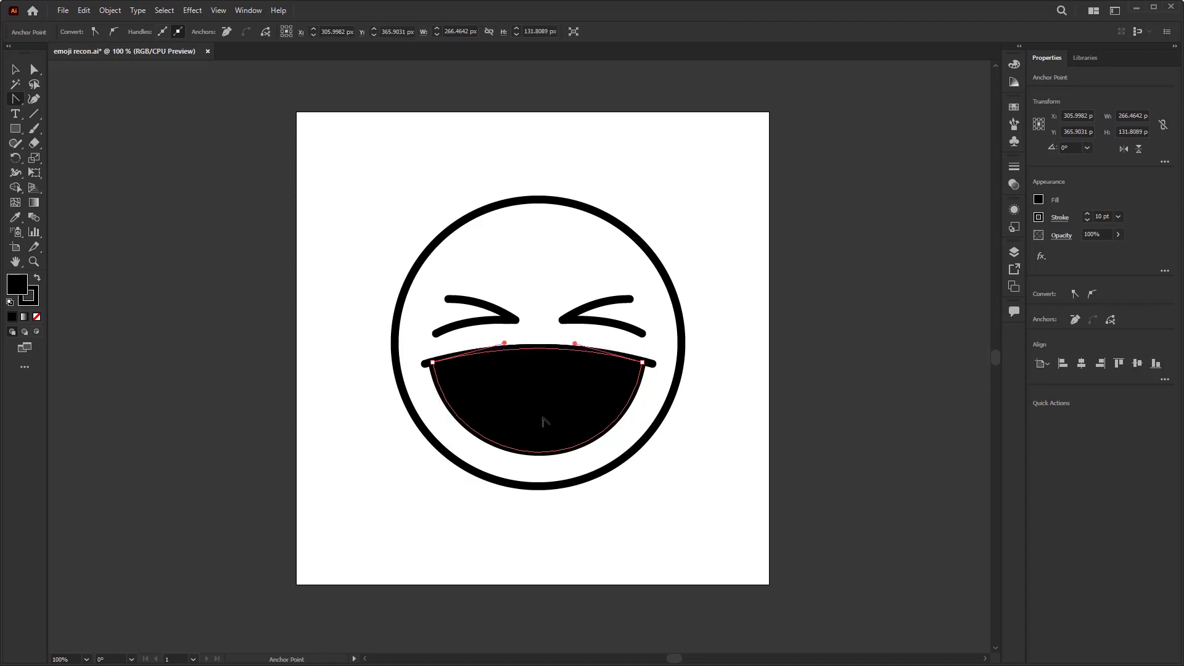
Step: Fill the teeth shape inside the mouth with white and deselect it
key(v)
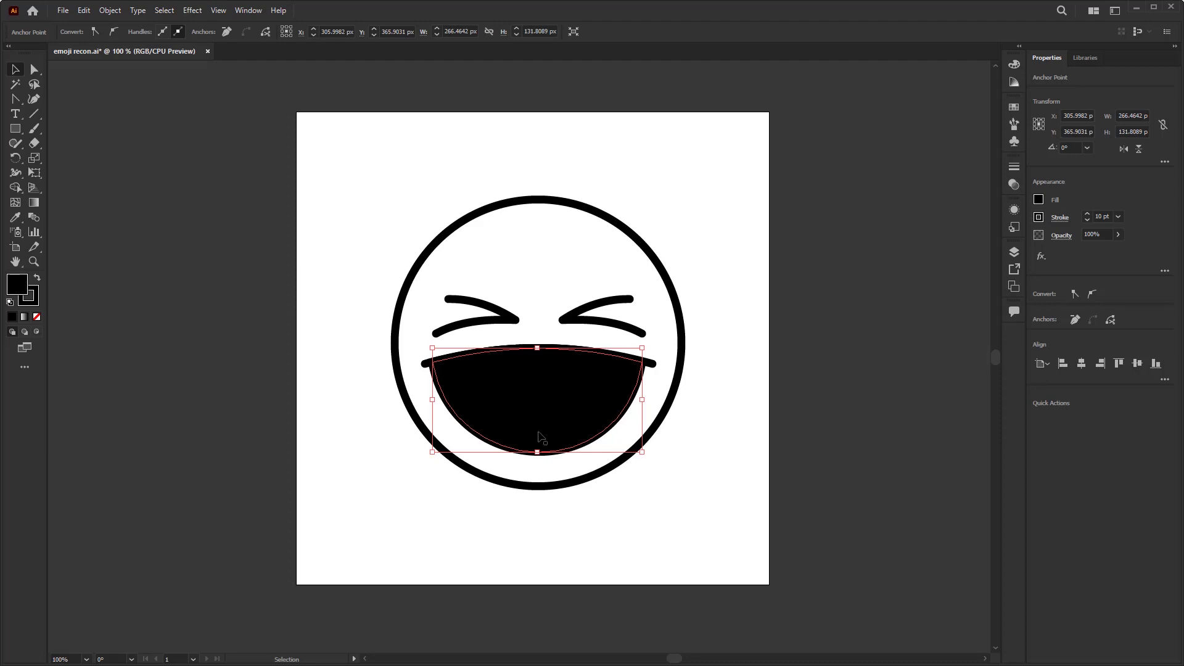
click(542, 395)
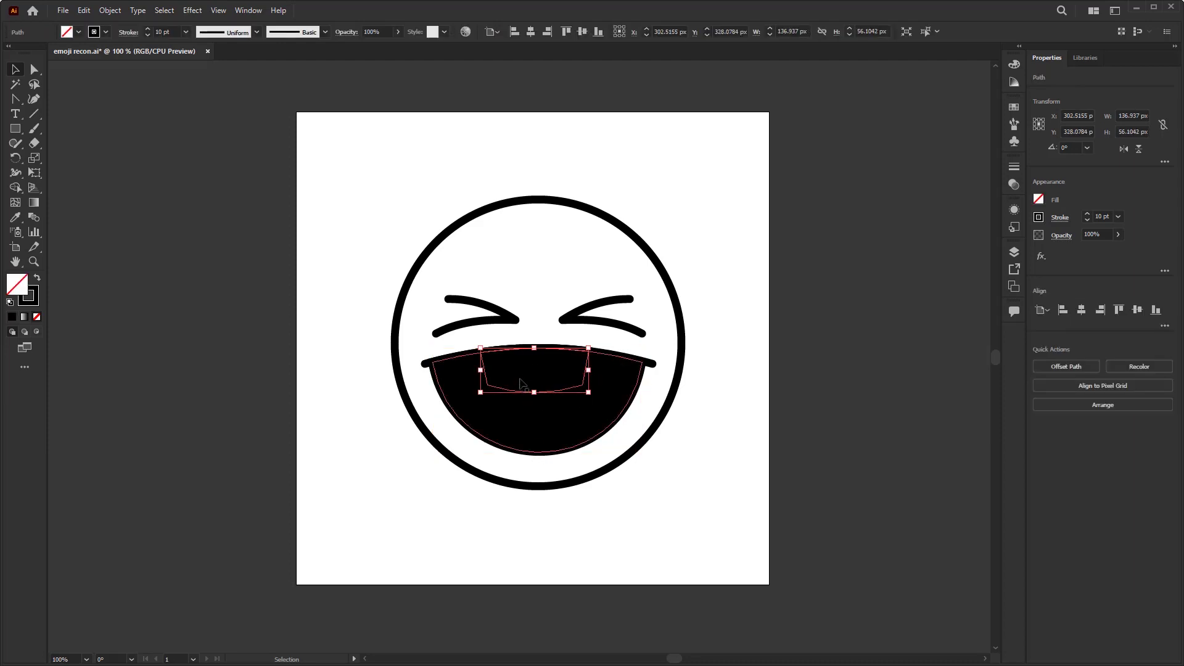
click(79, 32)
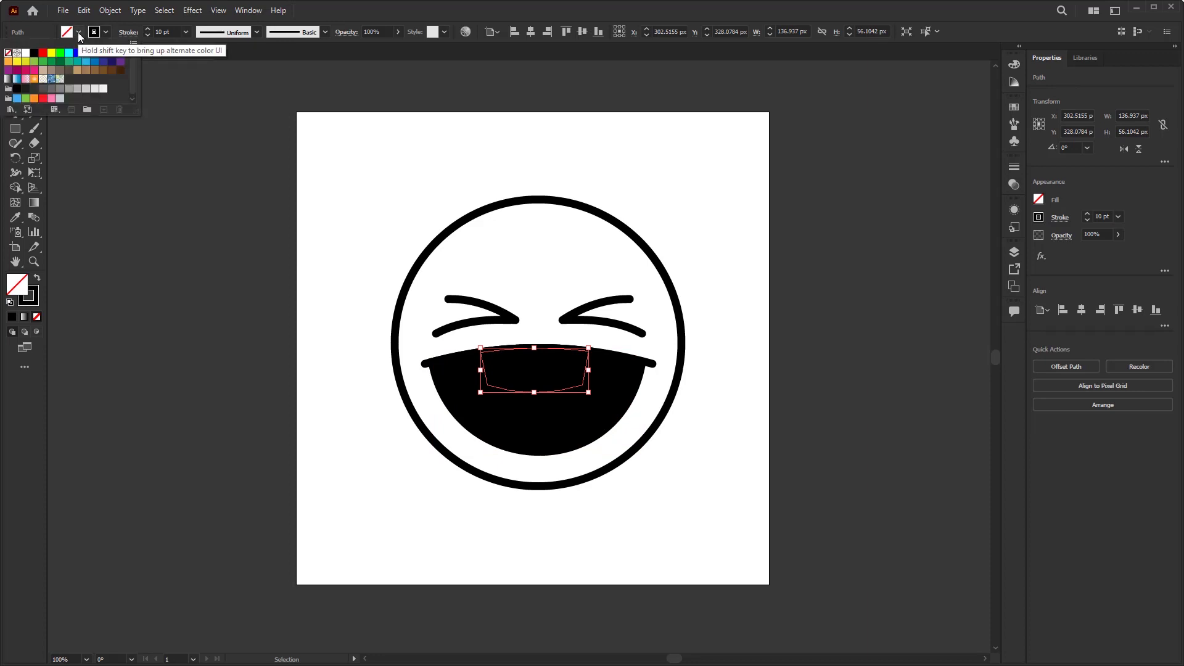
click(26, 54)
click(512, 279)
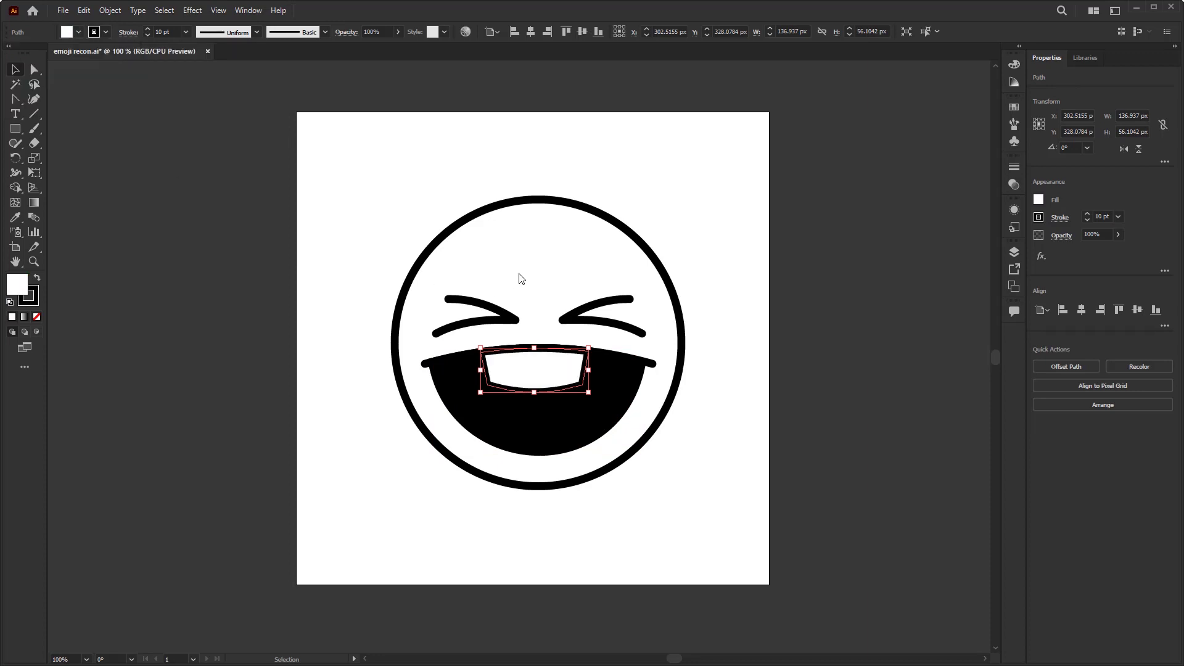
click(520, 277)
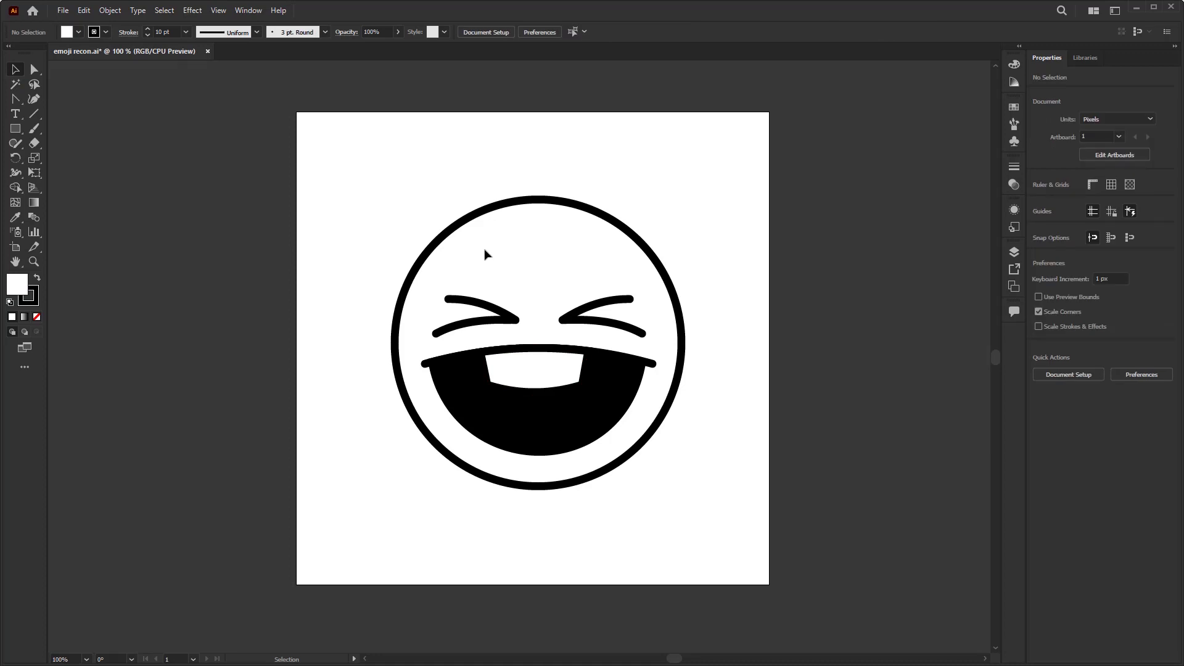
Step: Fill the large face circle with a radial gradient
click(240, 10)
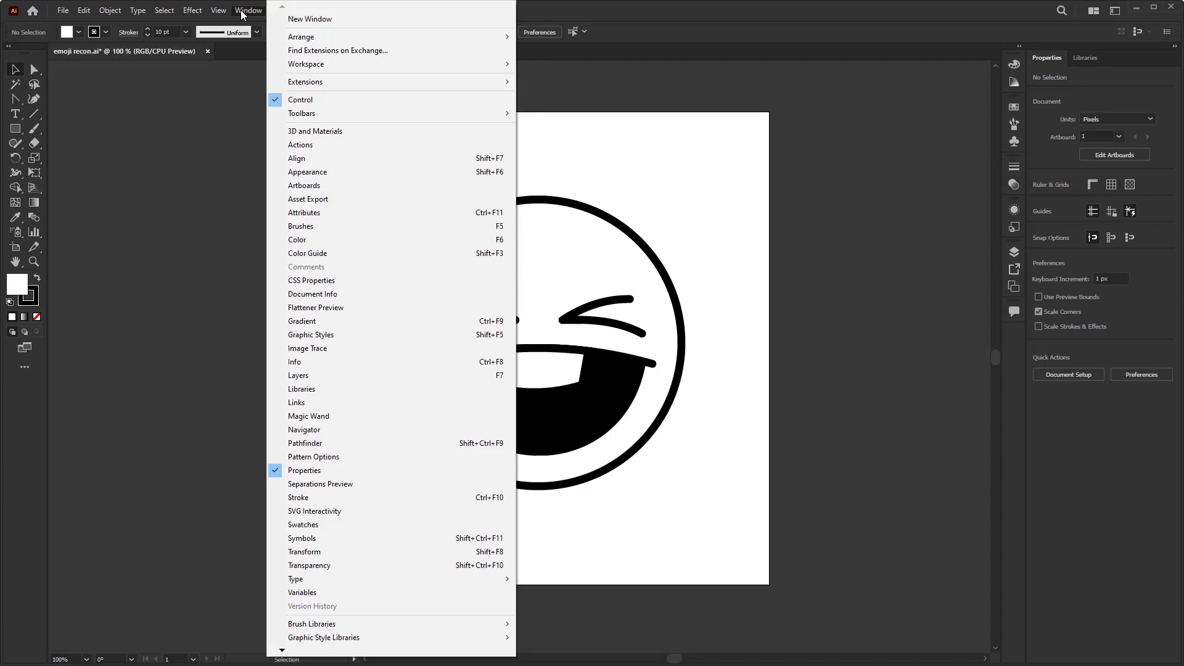
click(310, 322)
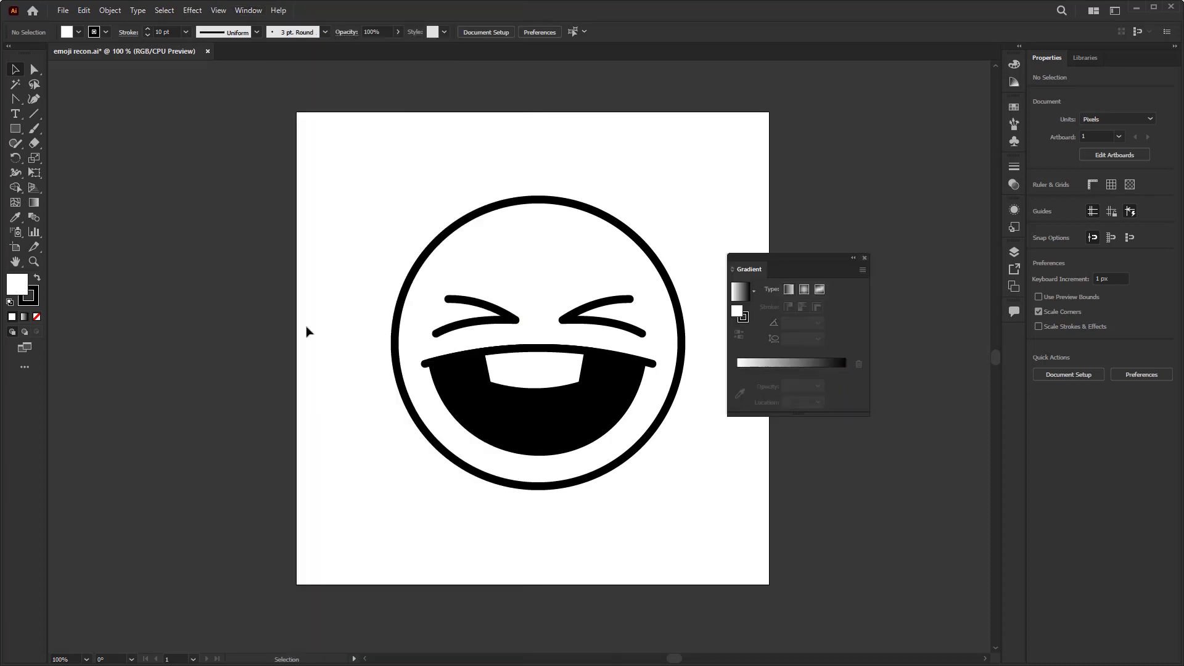
click(562, 205)
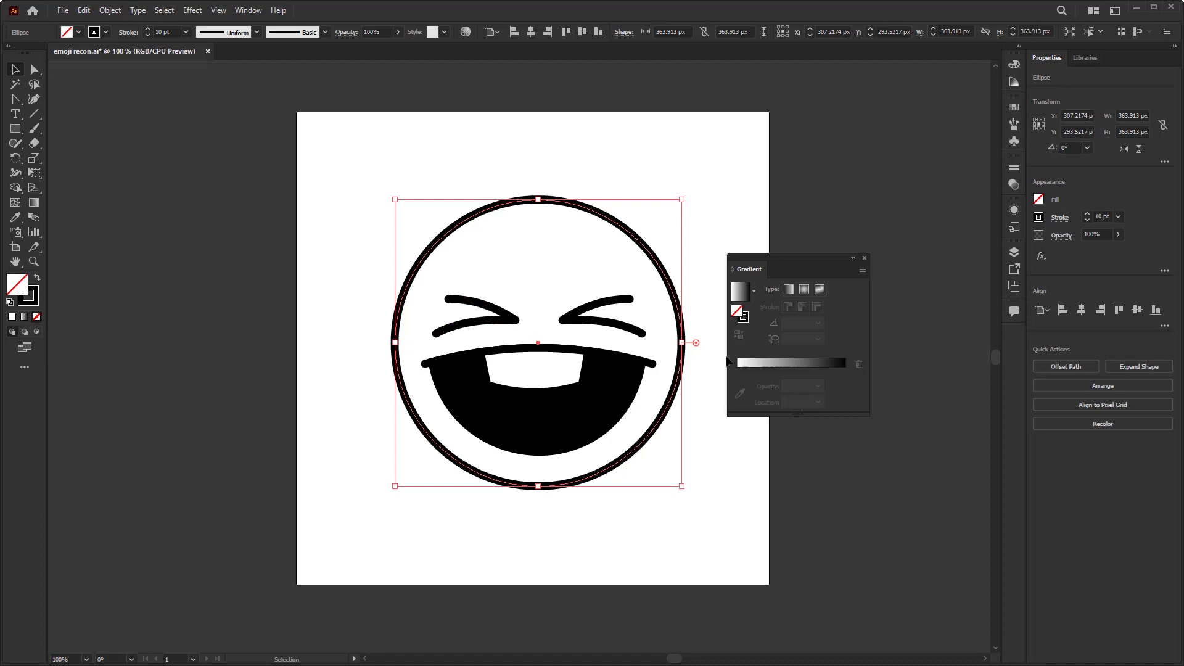
click(796, 363)
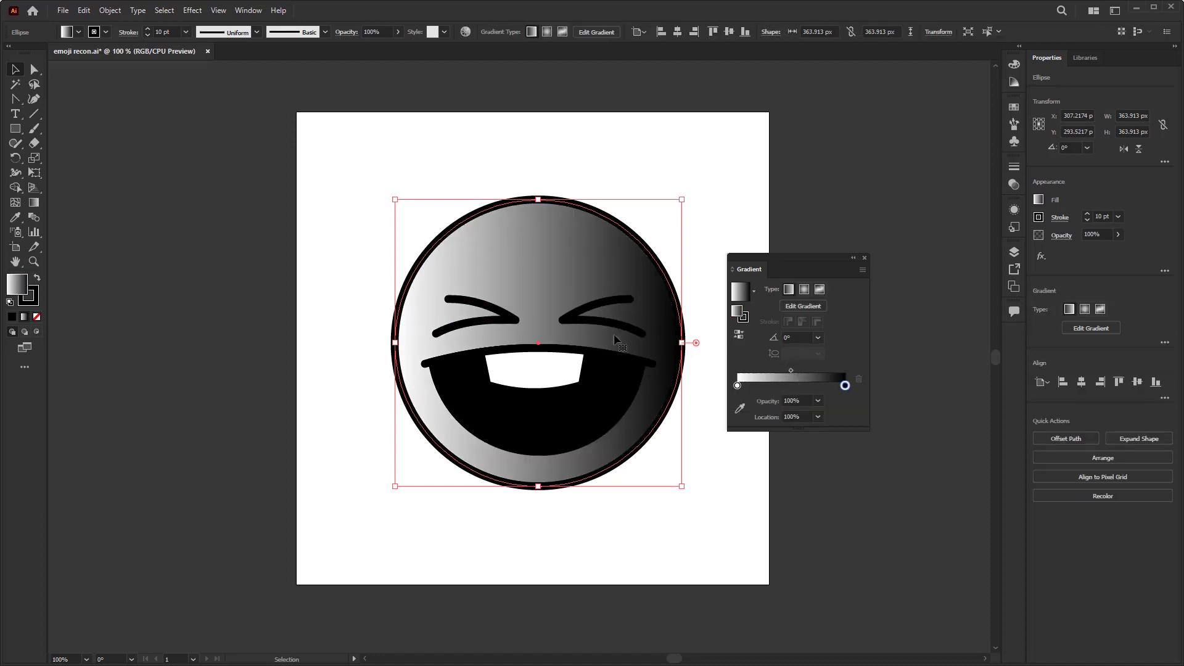
click(801, 290)
Step: Recolour the face gradient with a yellow inner colour stop and an orange outer colour stop
double_click(737, 386)
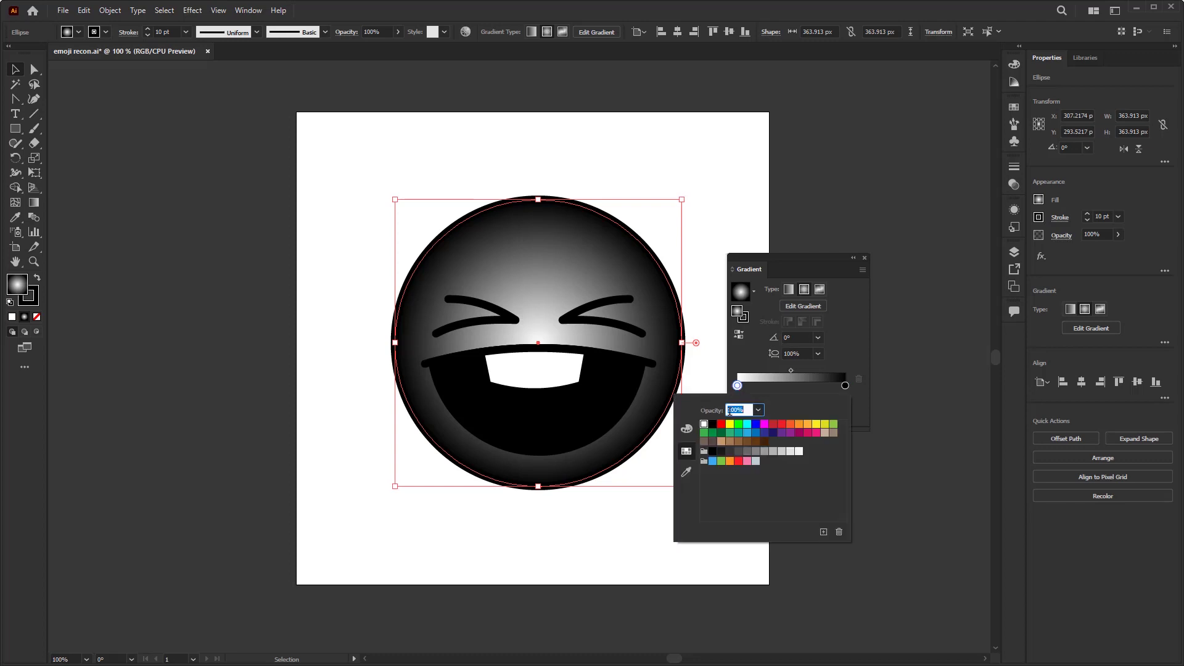
click(730, 424)
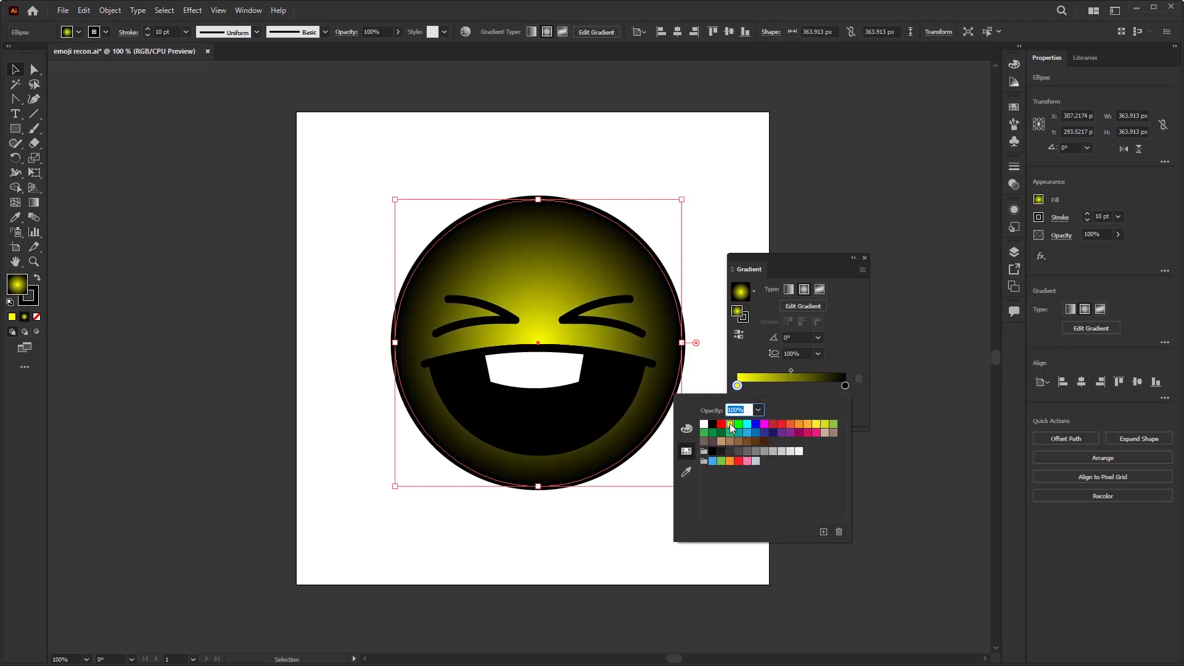
click(845, 386)
double_click(844, 386)
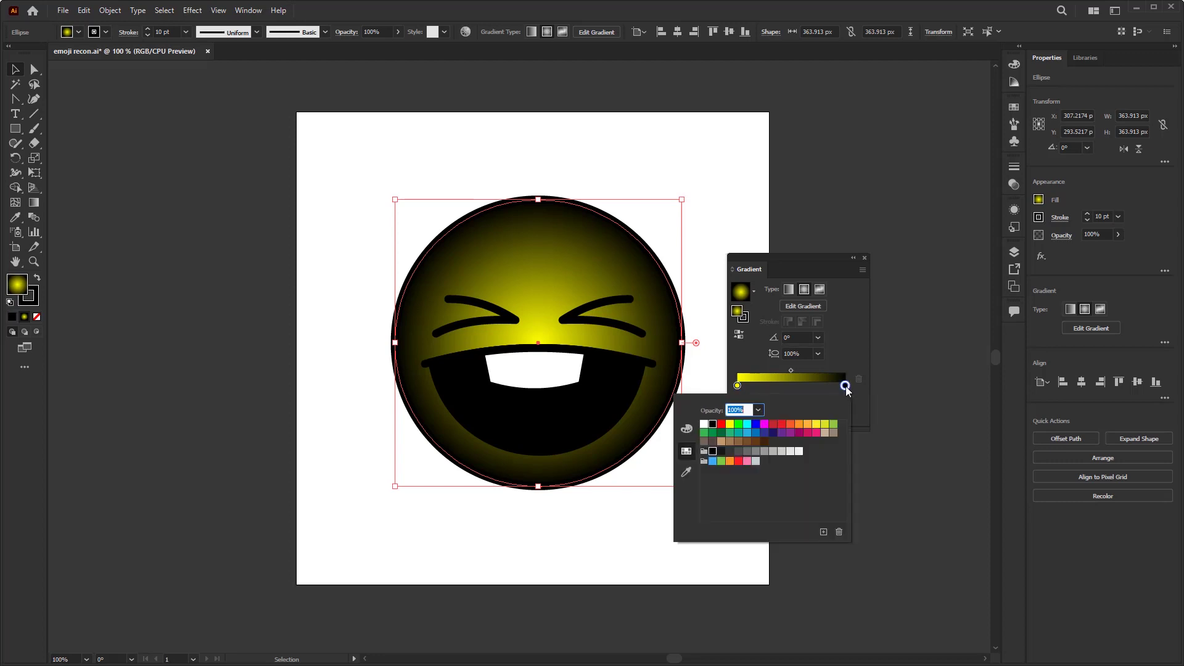
click(800, 425)
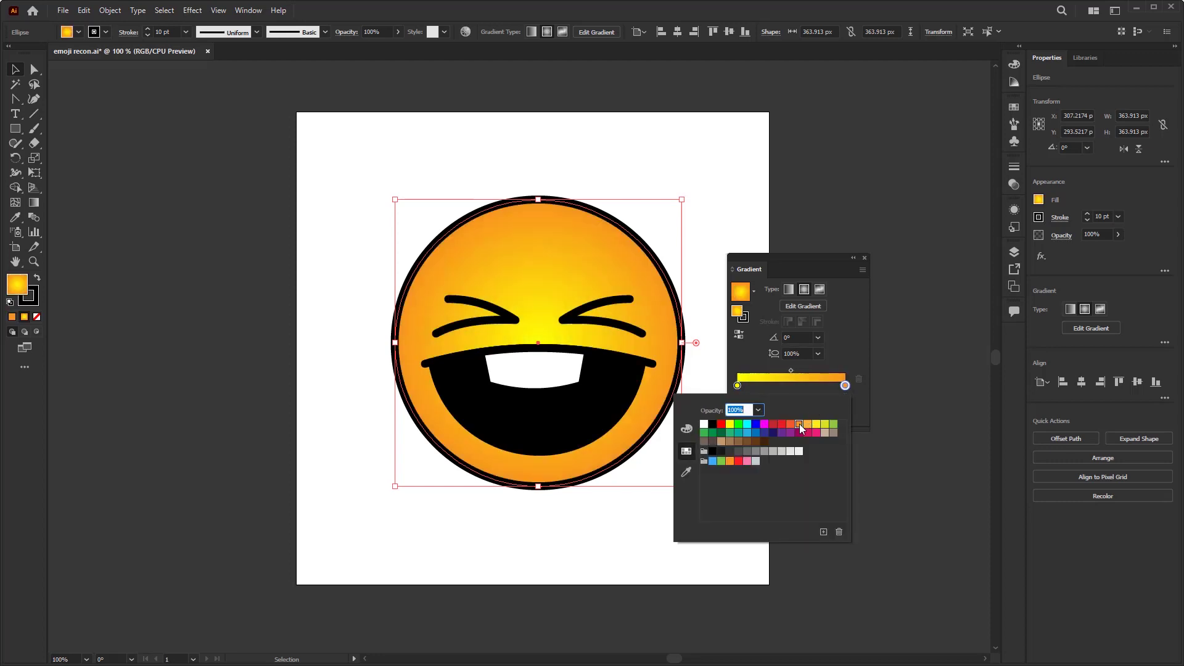
Step: Collapse the gradient settings and move them clear of the artboard, then deselect the face circle
click(844, 346)
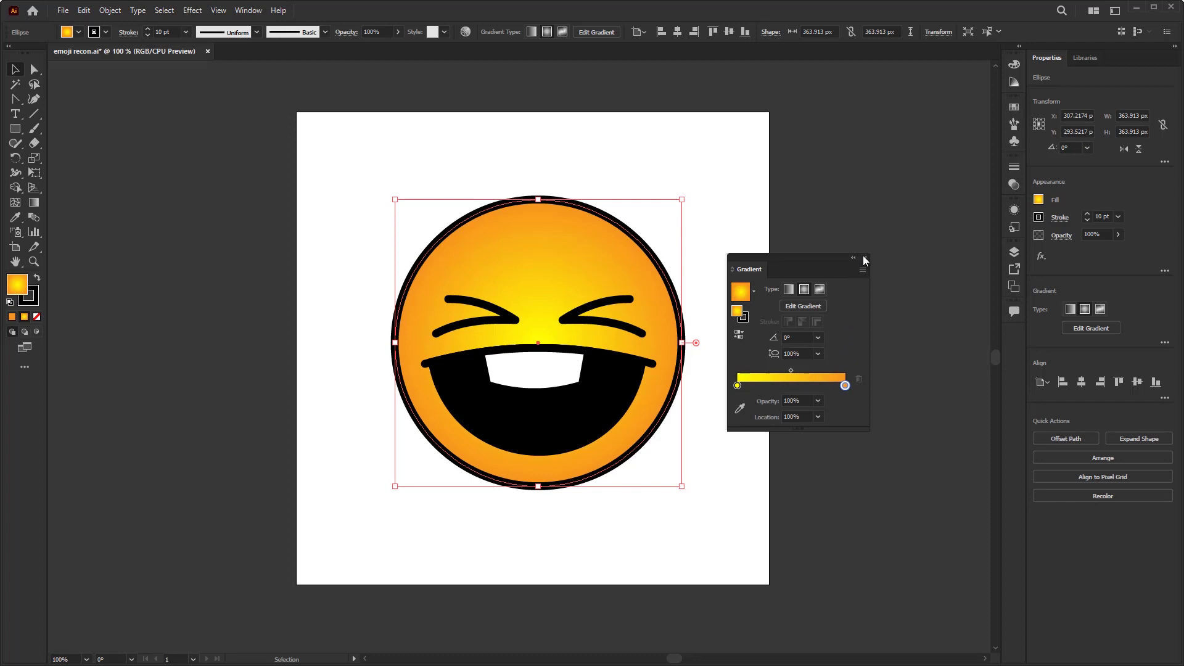
drag(761, 271, 966, 283)
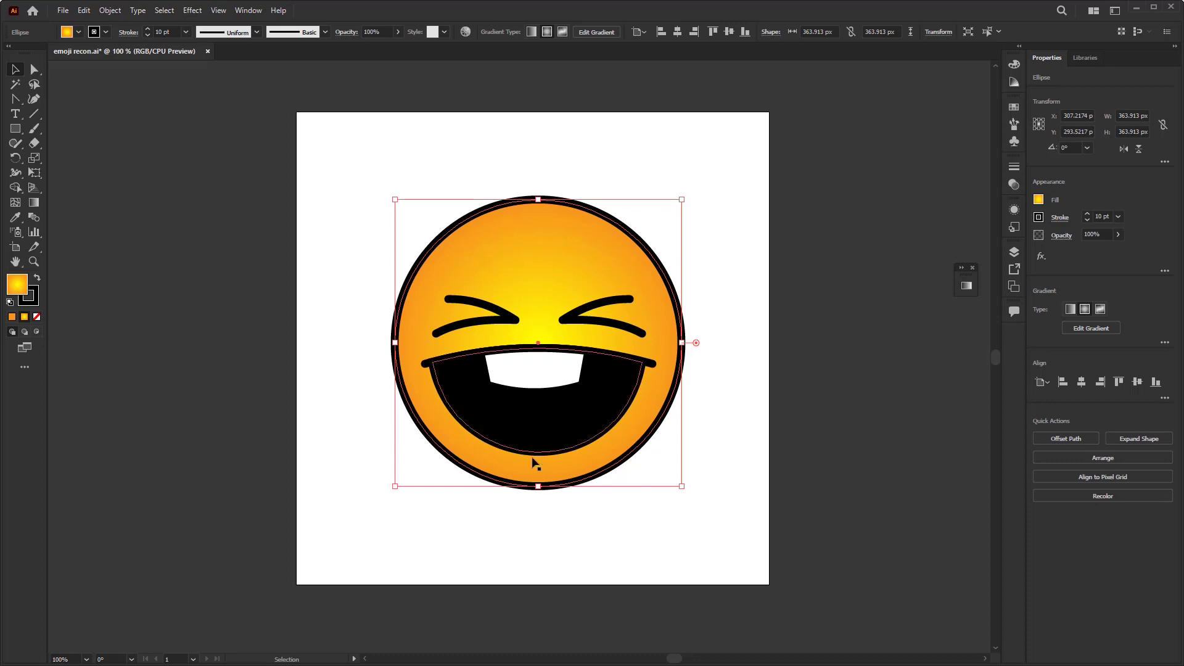
click(600, 528)
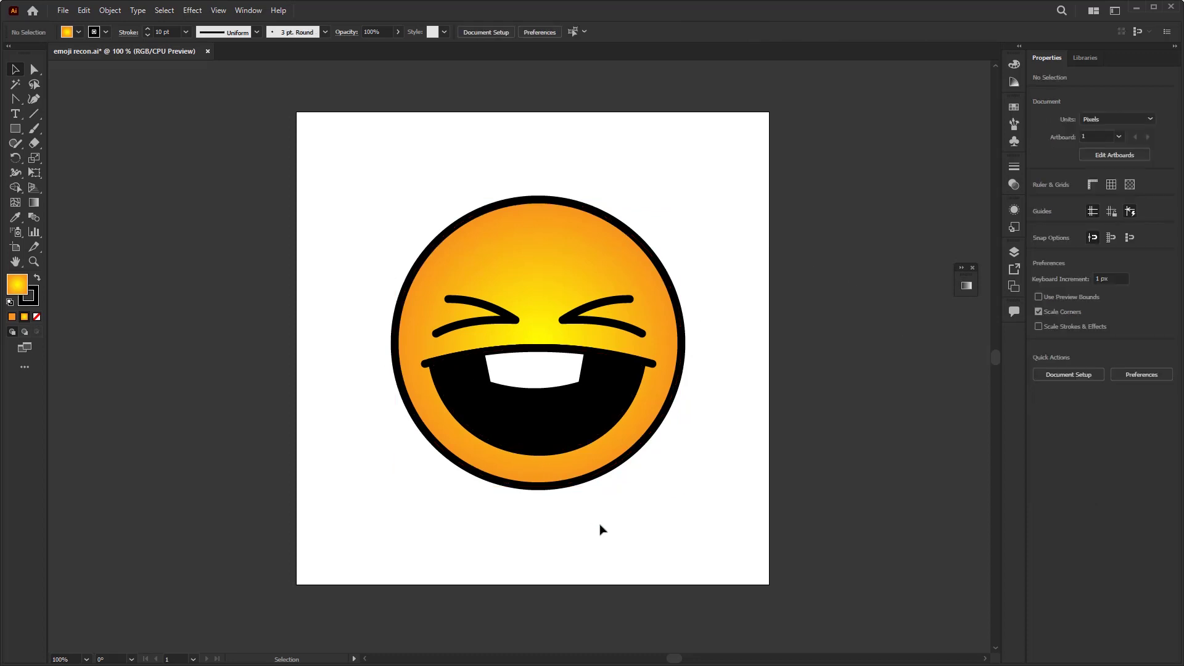